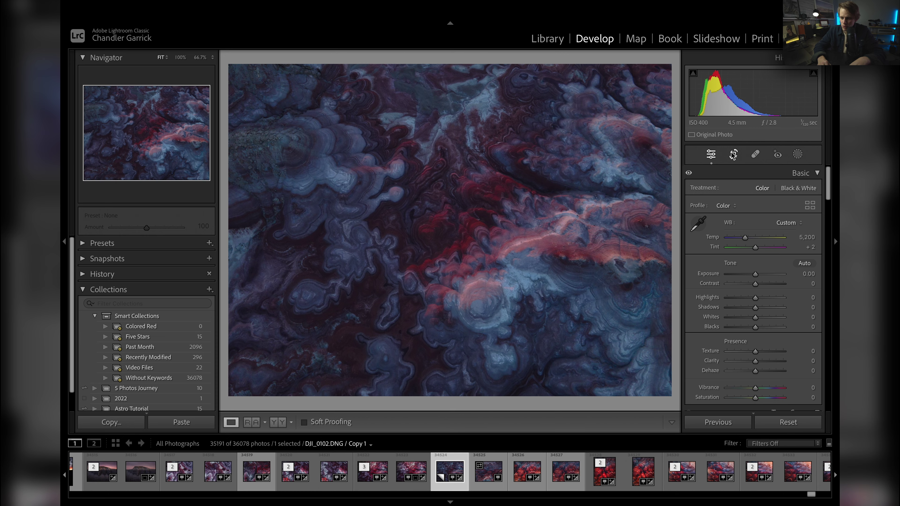
- Crop the photo to the 2 x 3 / 4 x 6 aspect ratio, keeping the upper part of the image in the frame
{"action": "left_click", "coordinate": [733, 154]}
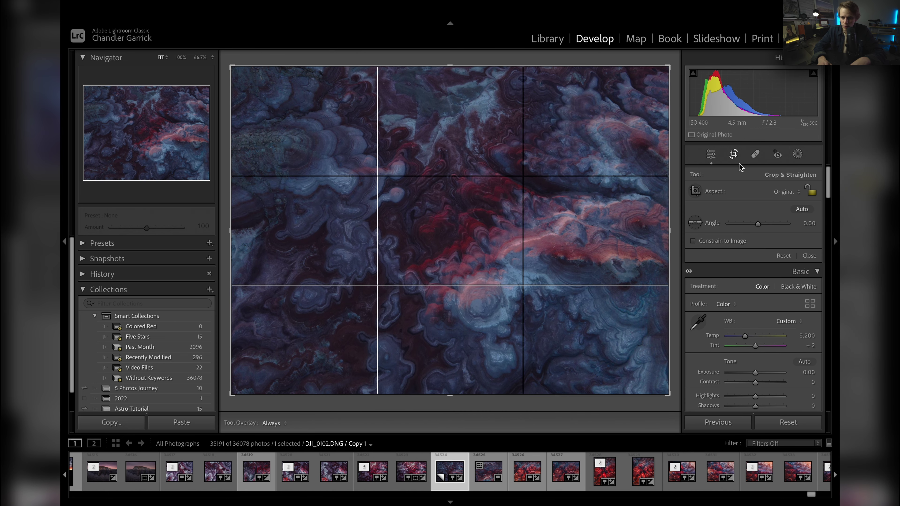
{"action": "key", "text": "shift+f"}
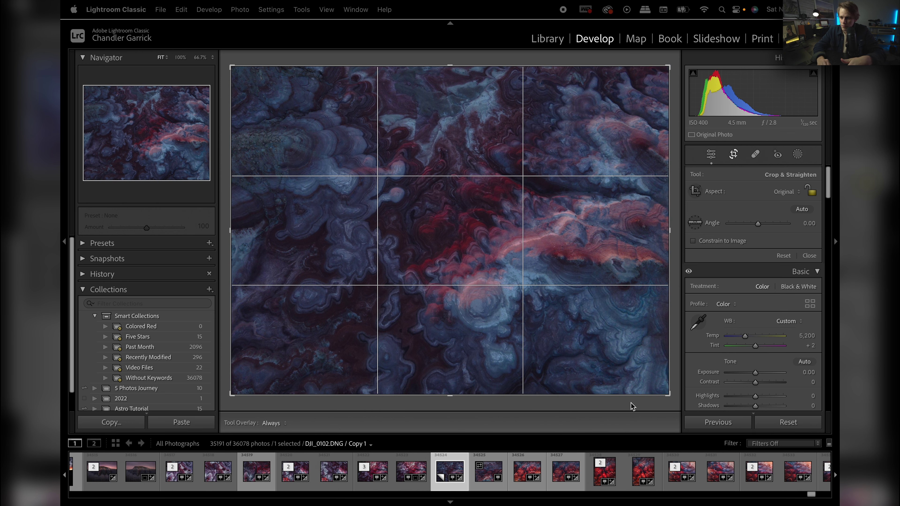
{"action": "key", "text": "shift+f"}
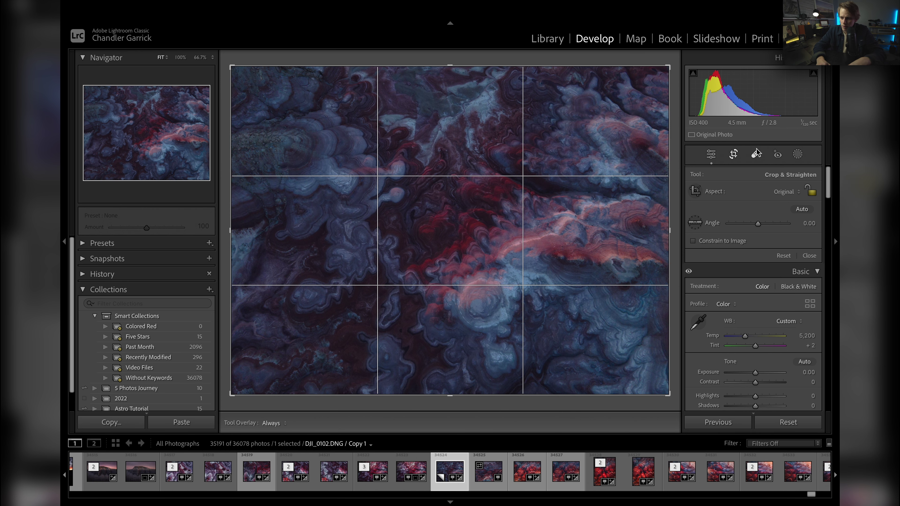
{"action": "left_click", "coordinate": [784, 192]}
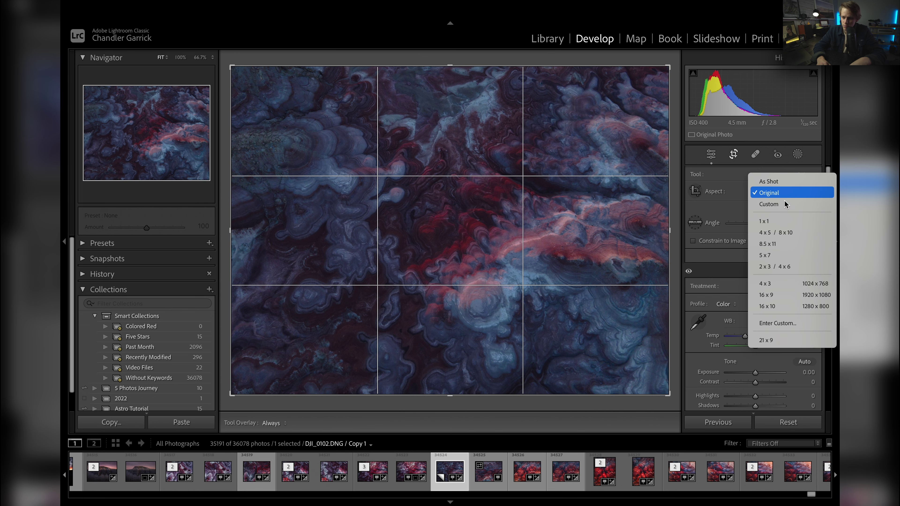
{"action": "left_click", "coordinate": [781, 267]}
{"action": "left_click_drag", "start_coordinate": [458, 221], "coordinate": [459, 267]}
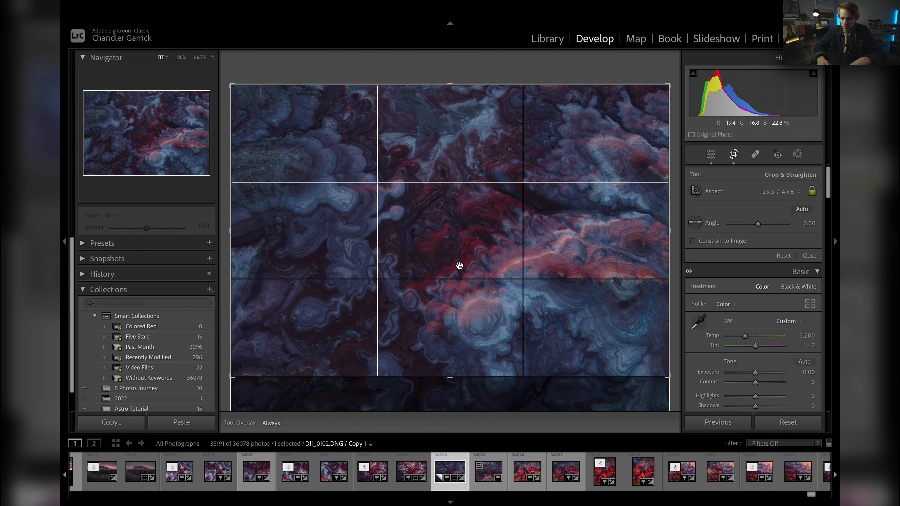
{"action": "key", "text": "Return"}
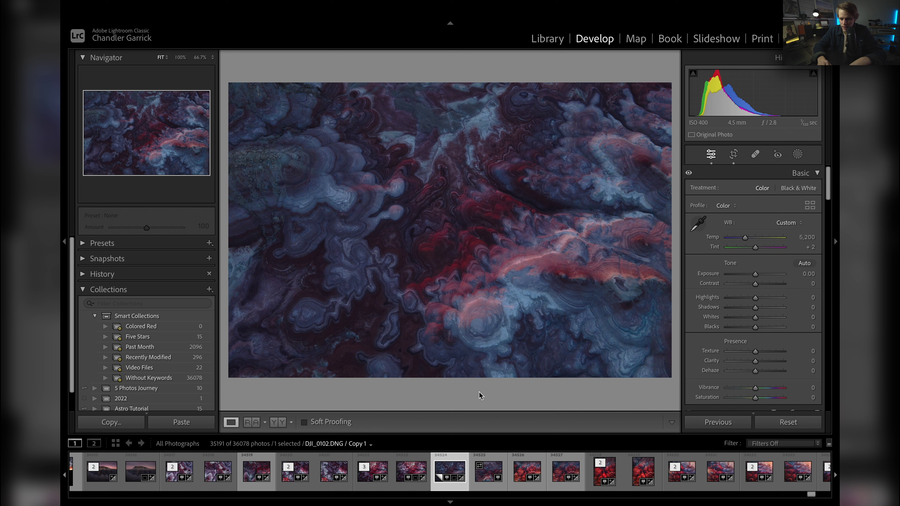
- Set exposure to +0.15, contrast +15, highlights +22, shadows +11, whites +47, blacks −8 and temperature 5,418
{"action": "left_click_drag", "start_coordinate": [753, 285], "coordinate": [768, 318]}
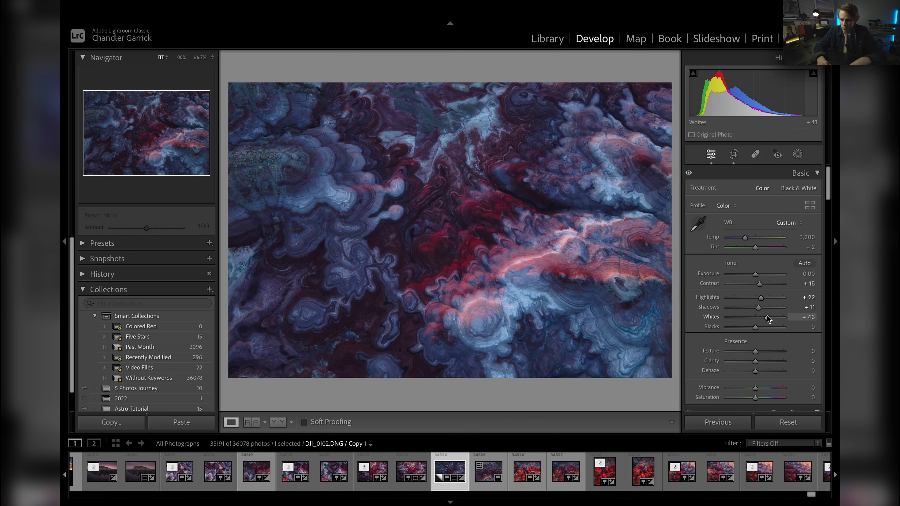
{"action": "left_click_drag", "start_coordinate": [758, 274], "coordinate": [759, 274]}
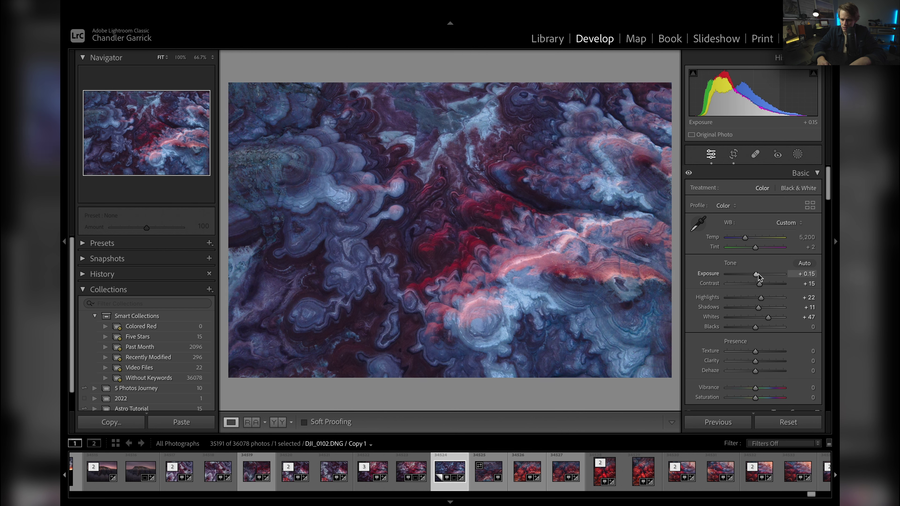
{"action": "left_click_drag", "start_coordinate": [746, 238], "coordinate": [747, 238]}
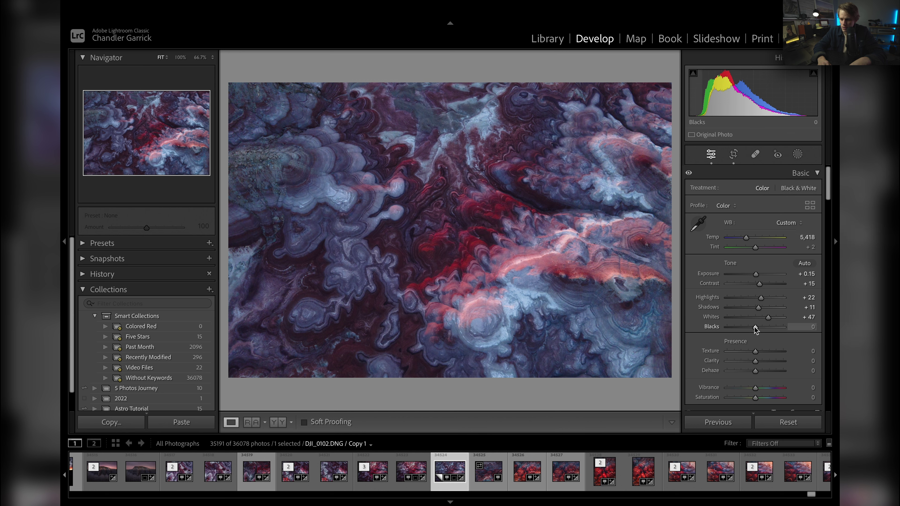
{"action": "left_click_drag", "start_coordinate": [755, 327], "coordinate": [753, 326]}
- Set vibrance to +11, shadows to +41, contrast to +29 and highlights to −21
{"action": "scroll", "coordinate": [753, 328], "scroll_direction": "down", "scroll_amount": 5}
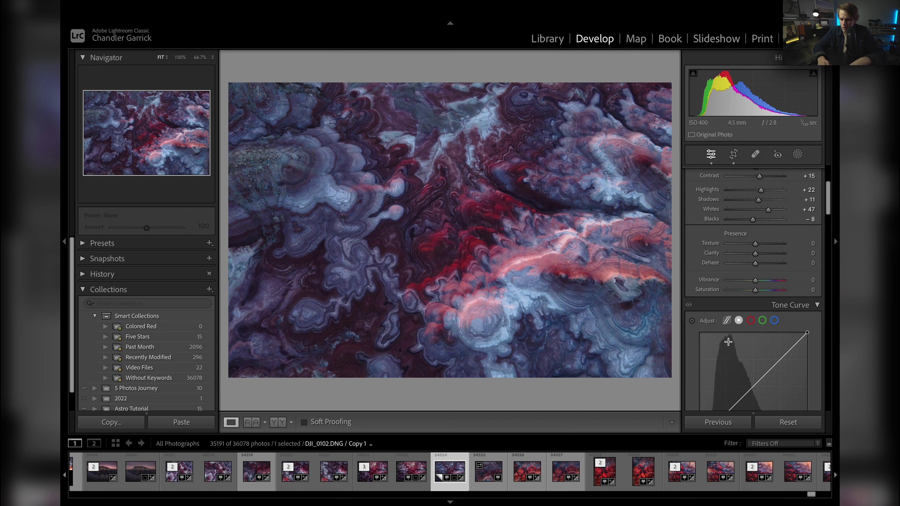
{"action": "left_click_drag", "start_coordinate": [753, 299], "coordinate": [759, 302]}
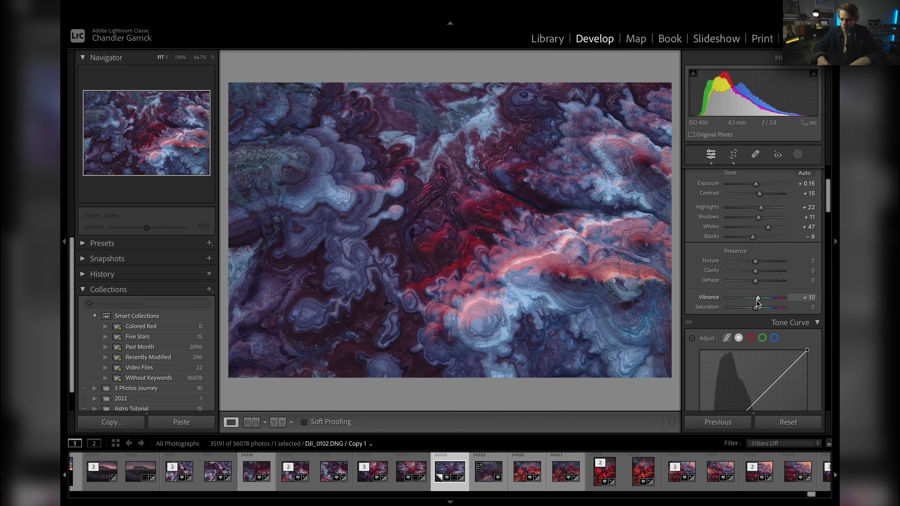
{"action": "scroll", "coordinate": [754, 328], "scroll_direction": "up", "scroll_amount": 5}
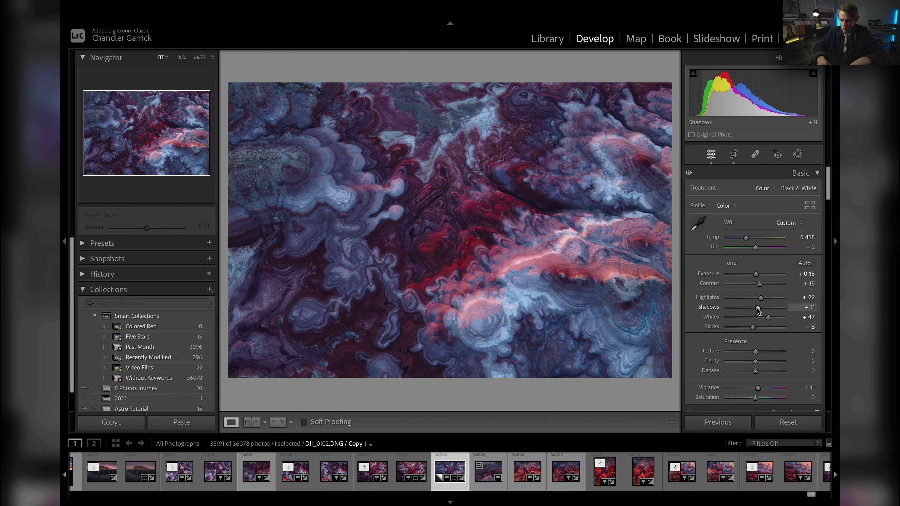
{"action": "left_click_drag", "start_coordinate": [758, 307], "coordinate": [763, 285]}
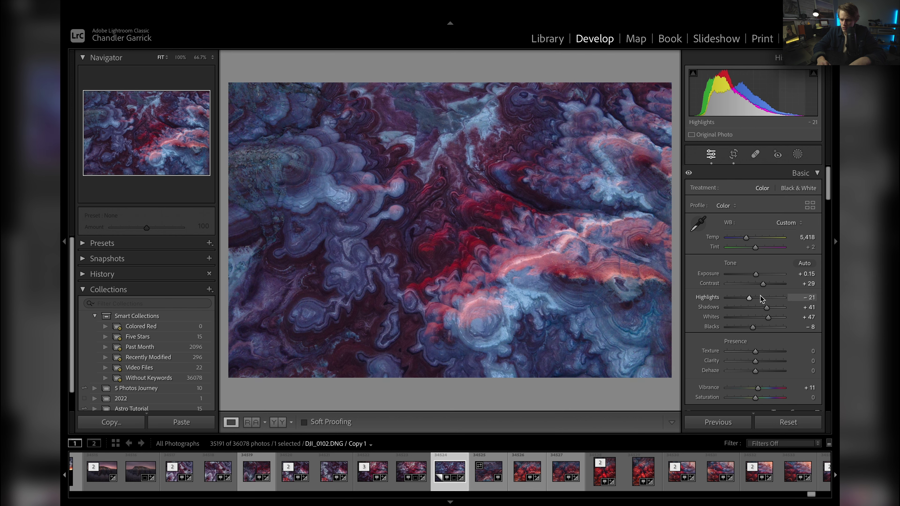
- Shape the tone curve with a shadow point at 64/58, a highlight point and an upper-midtone point at 153/163
{"action": "scroll", "coordinate": [738, 354], "scroll_direction": "down", "scroll_amount": 5}
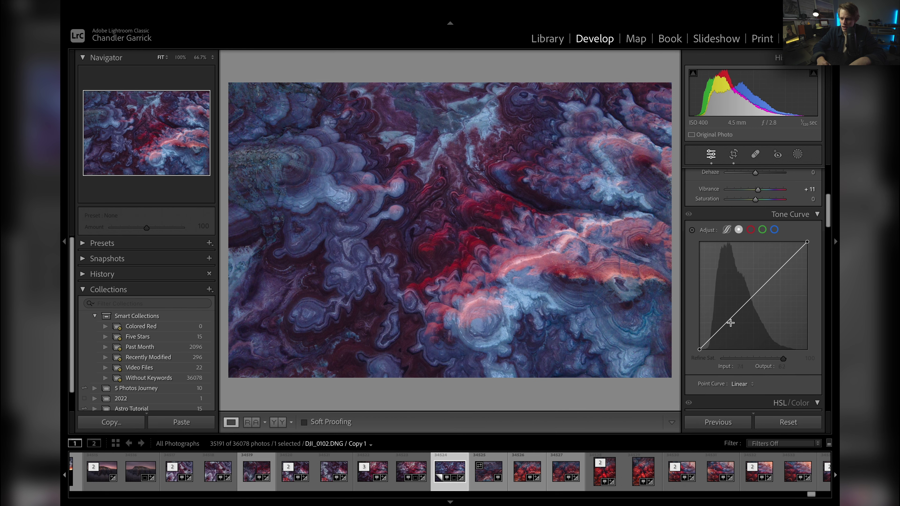
{"action": "left_click", "coordinate": [726, 323]}
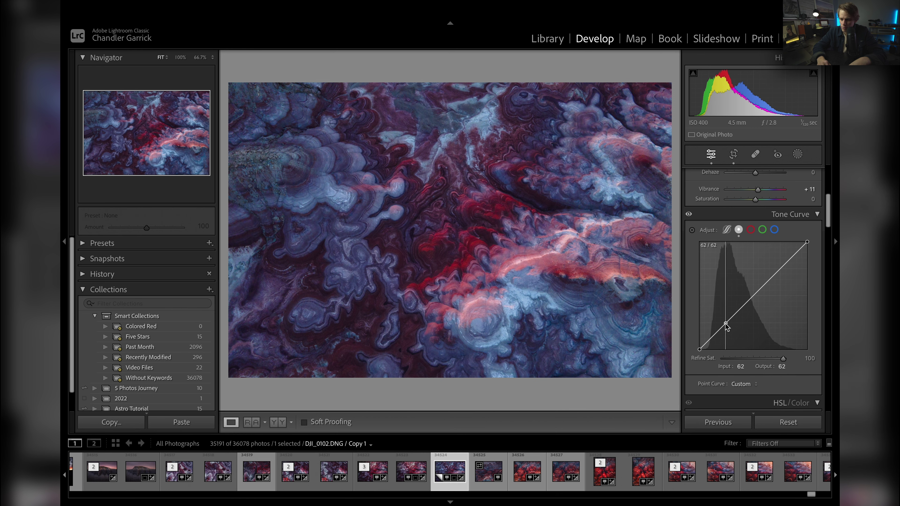
{"action": "left_click_drag", "start_coordinate": [726, 323], "coordinate": [727, 325]}
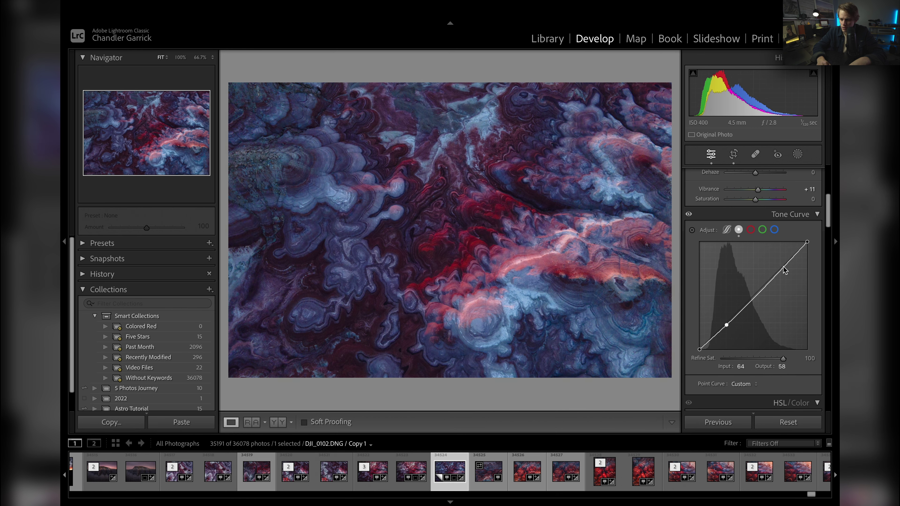
{"action": "left_click", "coordinate": [783, 268]}
{"action": "mouse_move", "coordinate": [764, 286]}
{"action": "left_mouse_down"}
{"action": "mouse_move", "coordinate": [785, 270]}
{"action": "mouse_move", "coordinate": [764, 285]}
{"action": "left_mouse_up"}
{"action": "key", "text": "r"}
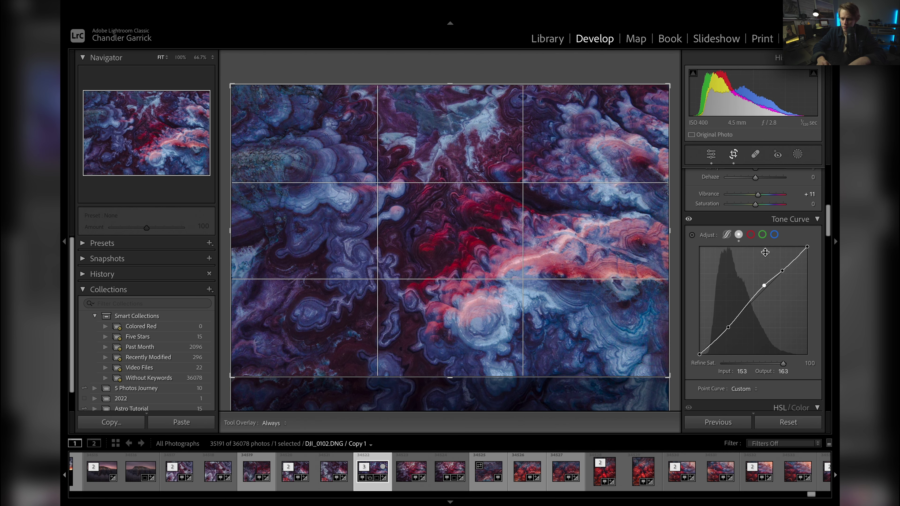
{"action": "scroll", "coordinate": [761, 323], "scroll_direction": "down", "scroll_amount": 5}
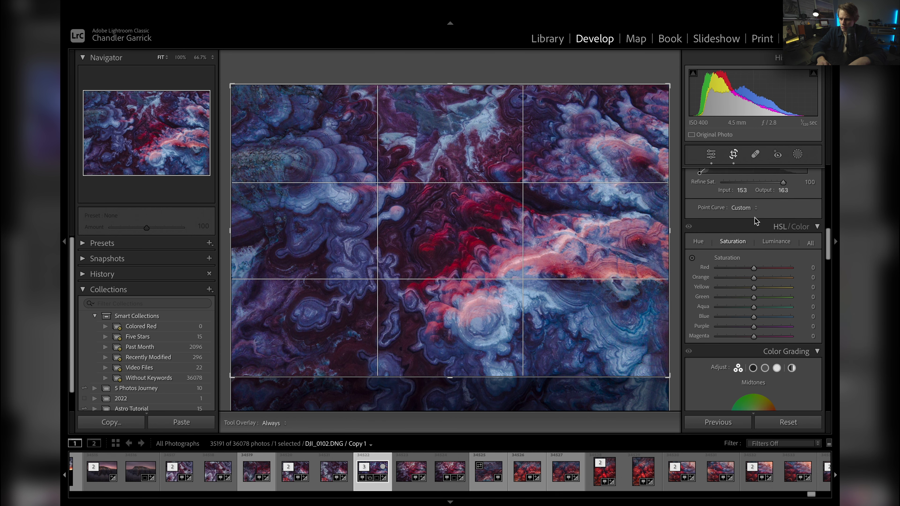
{"action": "scroll", "coordinate": [757, 219], "scroll_direction": "up", "scroll_amount": 1}
{"action": "key", "text": "r"}
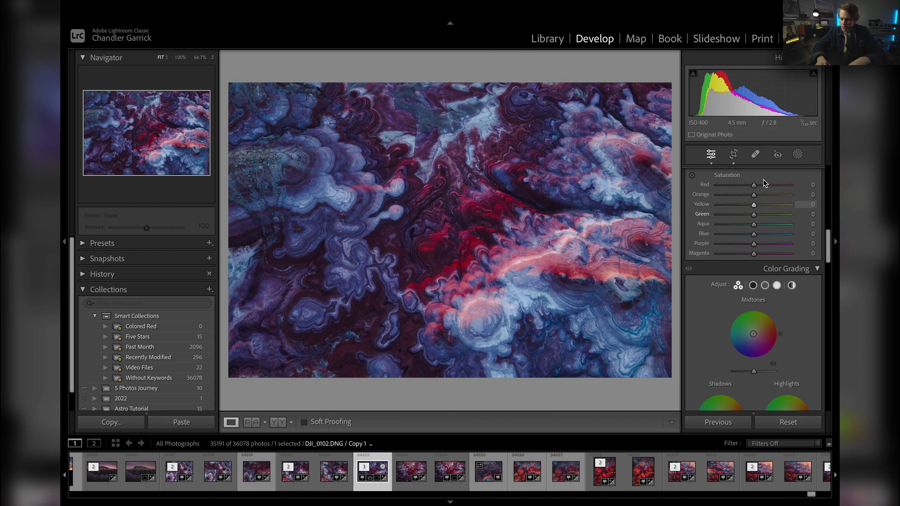
- Set blue saturation to −36, set luminance to blue −20, purple −1 and magenta +8, and raise magenta saturation slightly
{"action": "scroll", "coordinate": [765, 232], "scroll_direction": "up", "scroll_amount": 5}
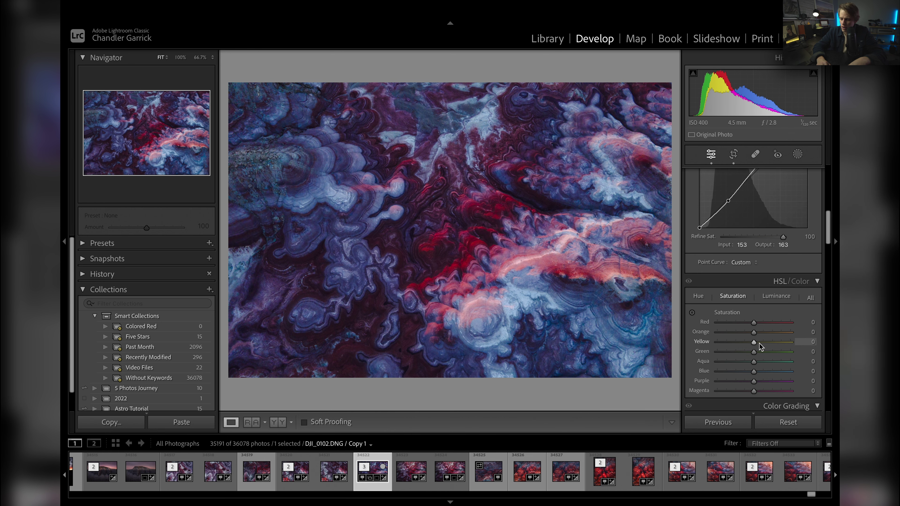
{"action": "scroll", "coordinate": [735, 297], "scroll_direction": "down", "scroll_amount": 3}
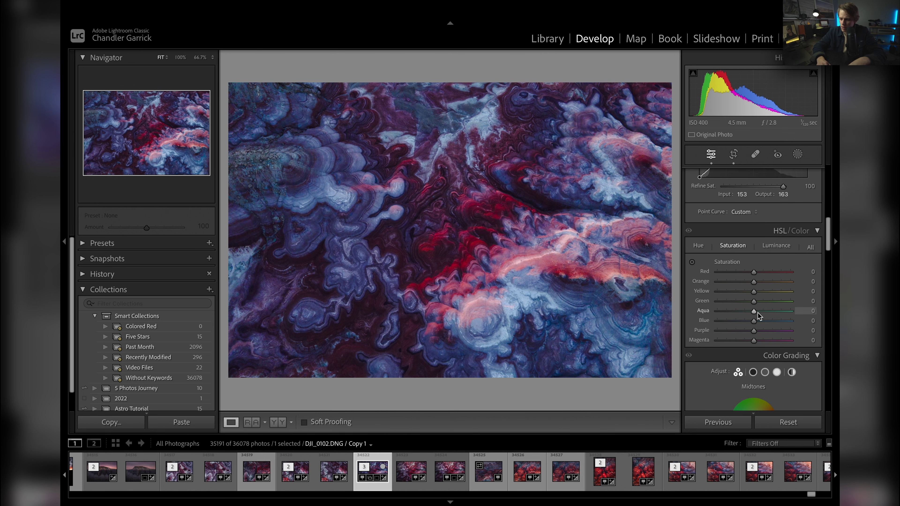
{"action": "left_click_drag", "start_coordinate": [755, 322], "coordinate": [746, 321]}
{"action": "left_click", "coordinate": [771, 249]}
{"action": "left_click_drag", "start_coordinate": [755, 283], "coordinate": [755, 283]}
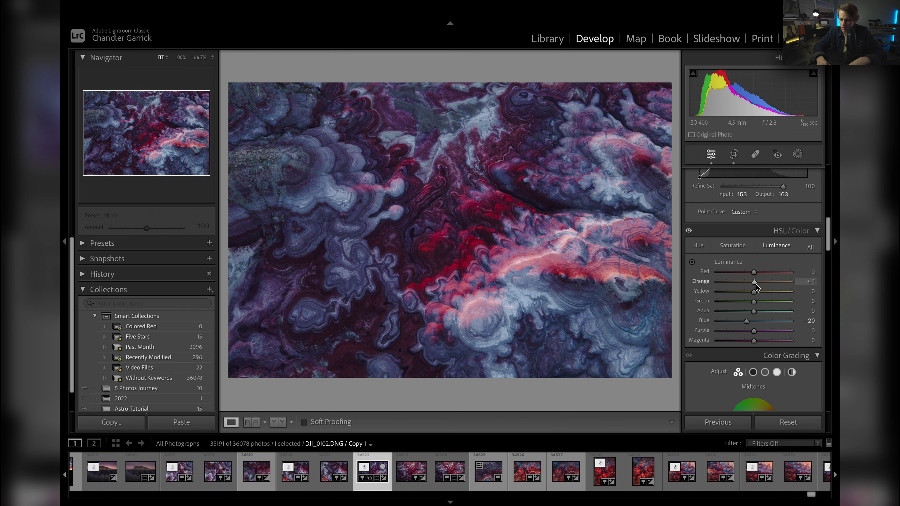
{"action": "double_click", "coordinate": [756, 284]}
{"action": "left_click_drag", "start_coordinate": [754, 333], "coordinate": [753, 338]}
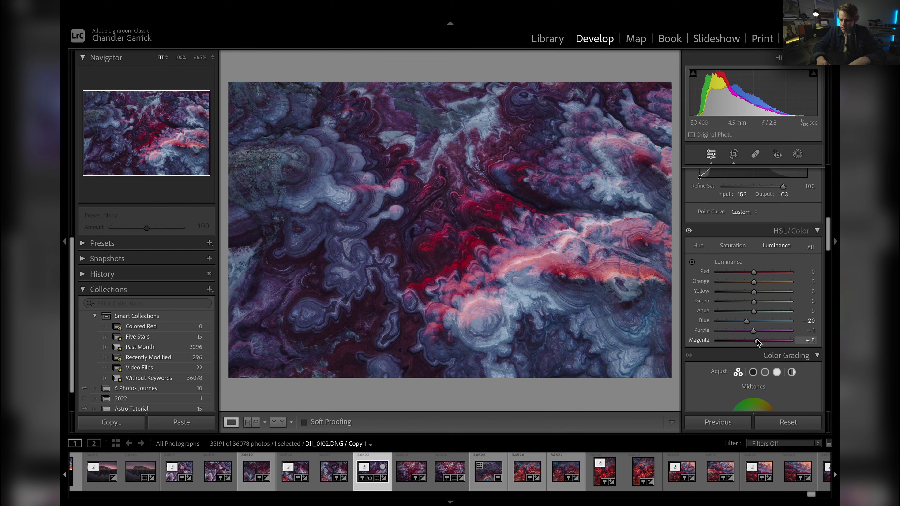
{"action": "left_click", "coordinate": [733, 246]}
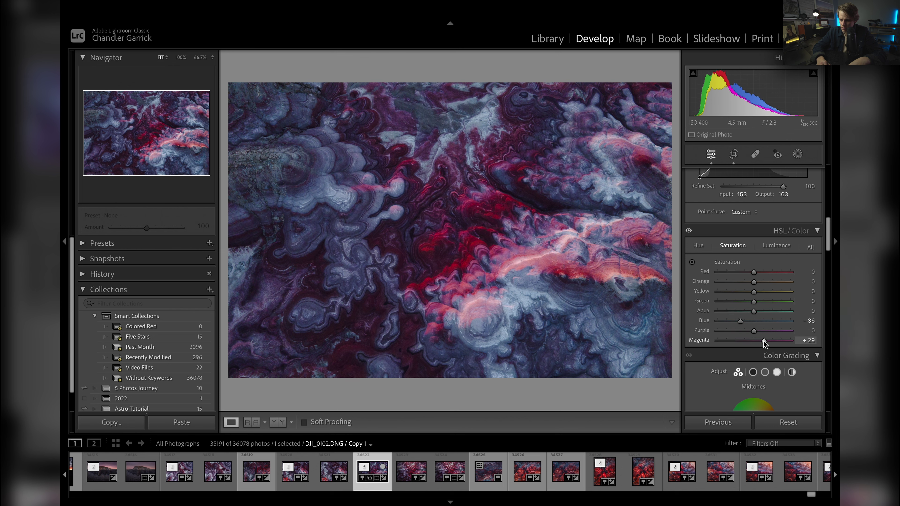
{"action": "mouse_move", "coordinate": [764, 342]}
{"action": "left_mouse_down"}
{"action": "mouse_move", "coordinate": [747, 342]}
{"action": "mouse_move", "coordinate": [758, 345]}
{"action": "left_mouse_up"}
- Add a large radial gradient mask centred near the middle of the photo's upper edge
{"action": "scroll", "coordinate": [758, 330], "scroll_direction": "up", "scroll_amount": 10}
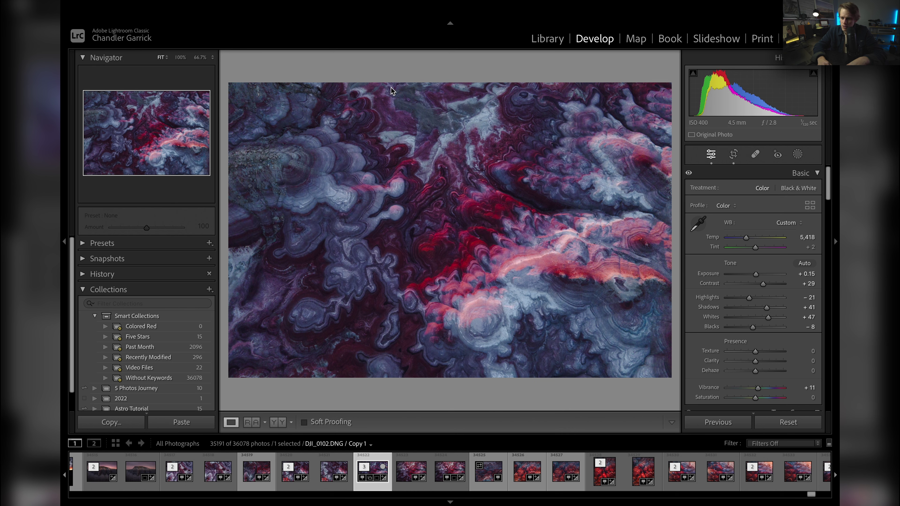
{"action": "left_click", "coordinate": [797, 154]}
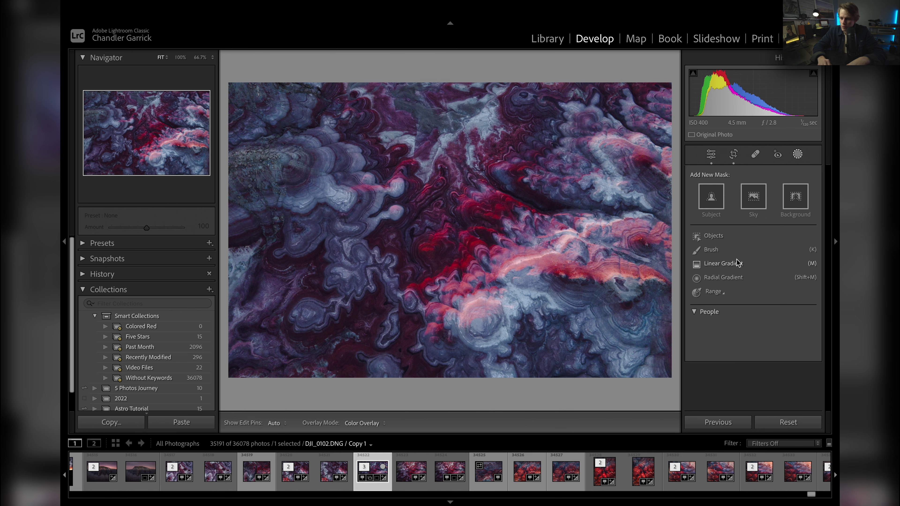
{"action": "left_click", "coordinate": [716, 278]}
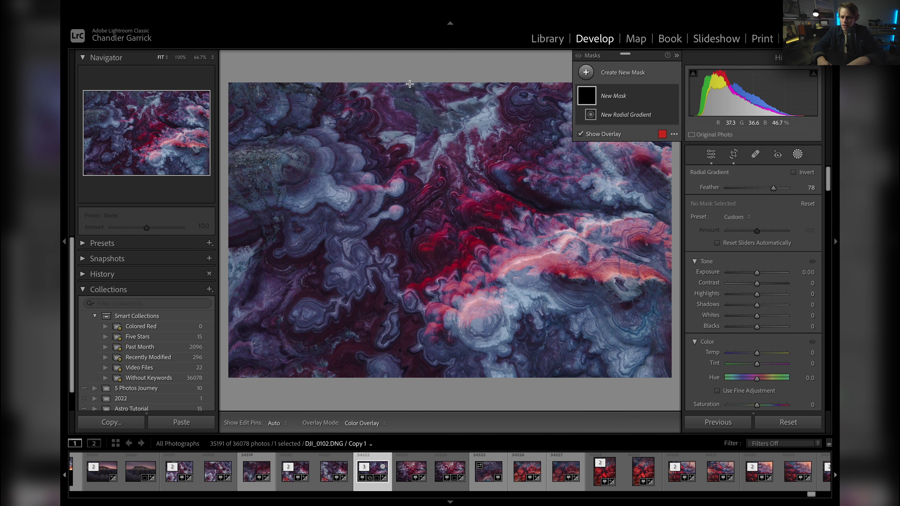
{"action": "left_click_drag", "start_coordinate": [425, 79], "coordinate": [608, 276]}
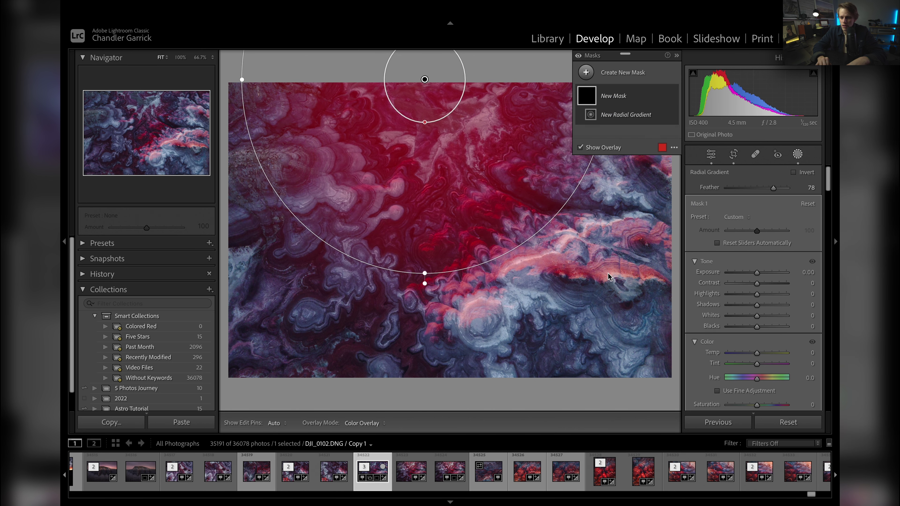
- Move the radial gradient slightly right, enlarge its height and width a little, and raise its feather to 94
{"action": "left_click_drag", "start_coordinate": [425, 79], "coordinate": [446, 78]}
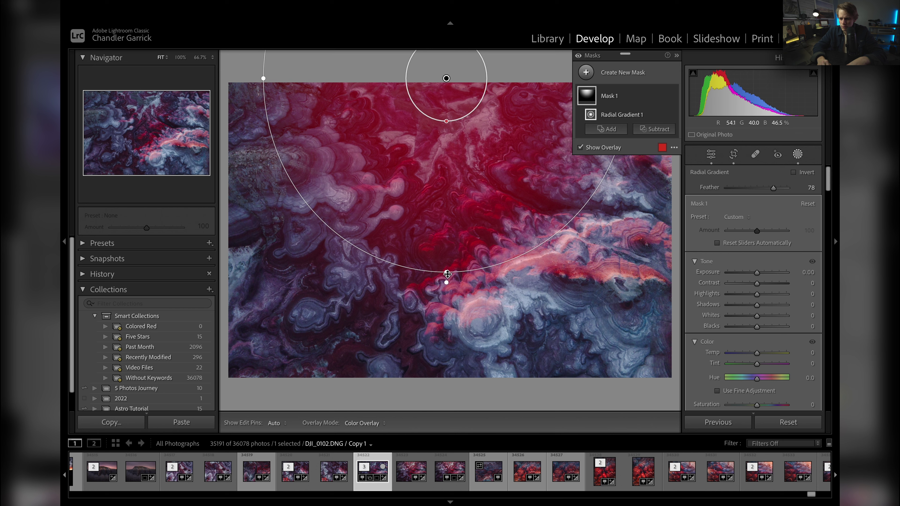
{"action": "left_click_drag", "start_coordinate": [447, 274], "coordinate": [449, 285]}
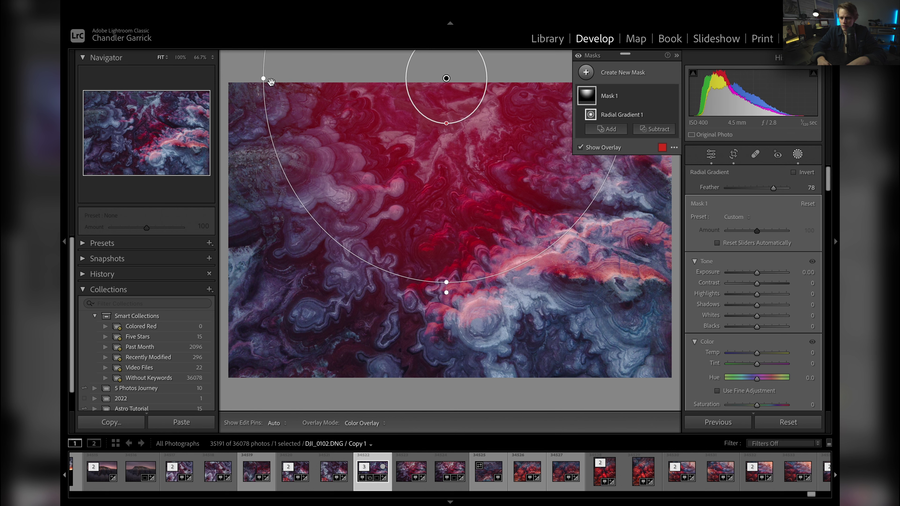
{"action": "left_click_drag", "start_coordinate": [270, 81], "coordinate": [254, 79]}
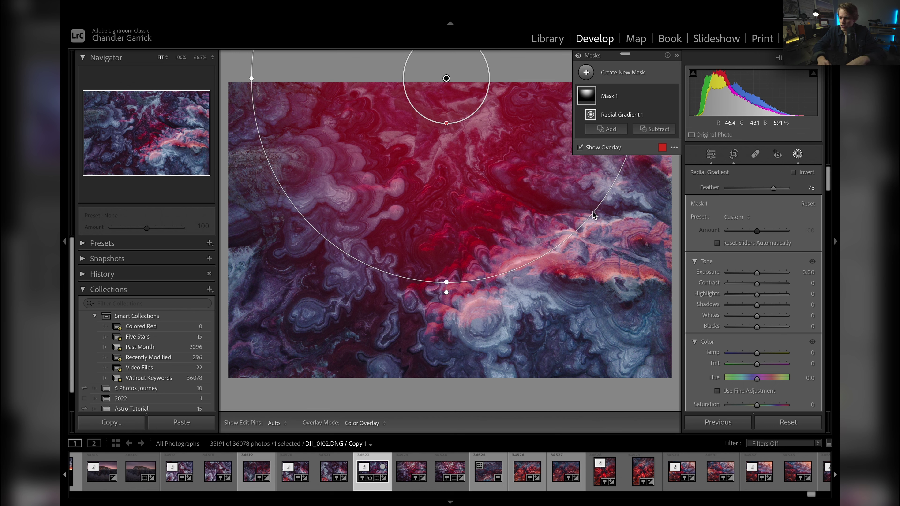
{"action": "left_click_drag", "start_coordinate": [447, 122], "coordinate": [446, 91]}
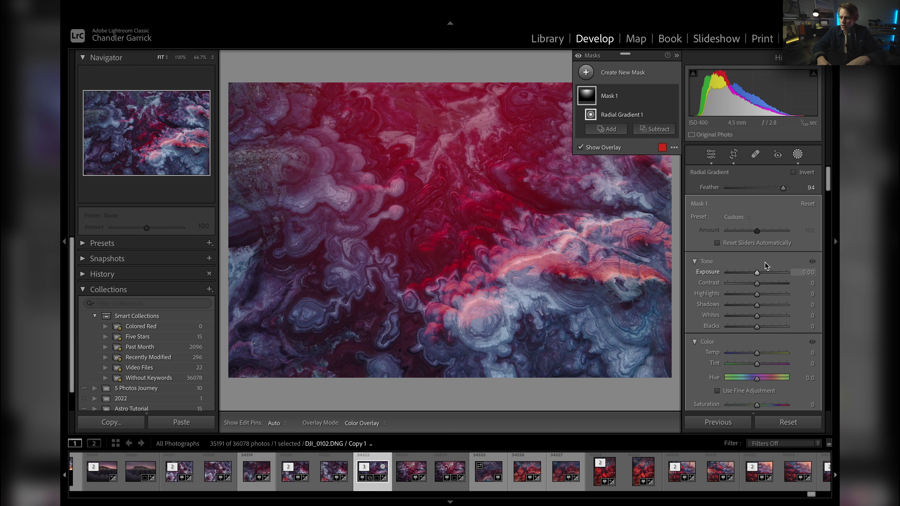
- Set the mask's exposure to 0.36, highlights −7, whites 38, blacks 18 and temperature 28, and widen the gradient slightly
{"action": "left_click_drag", "start_coordinate": [757, 273], "coordinate": [759, 273]}
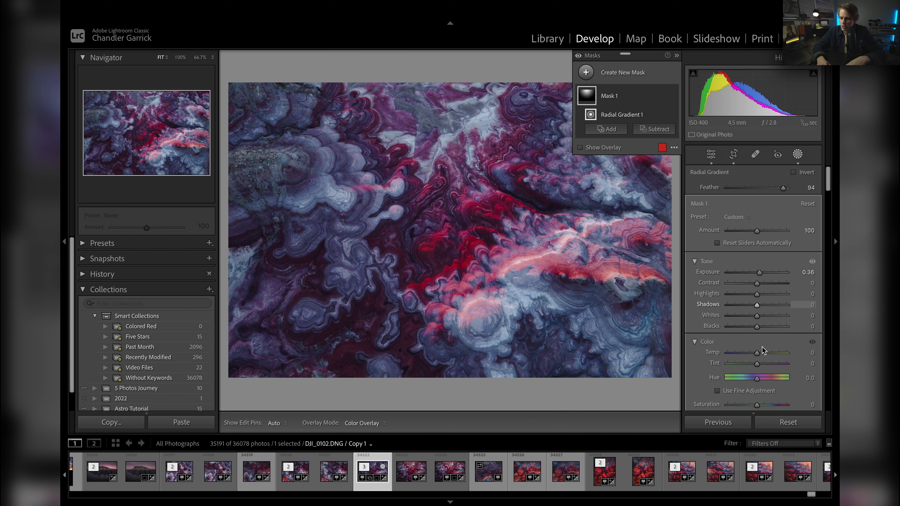
{"action": "left_click_drag", "start_coordinate": [757, 327], "coordinate": [768, 354]}
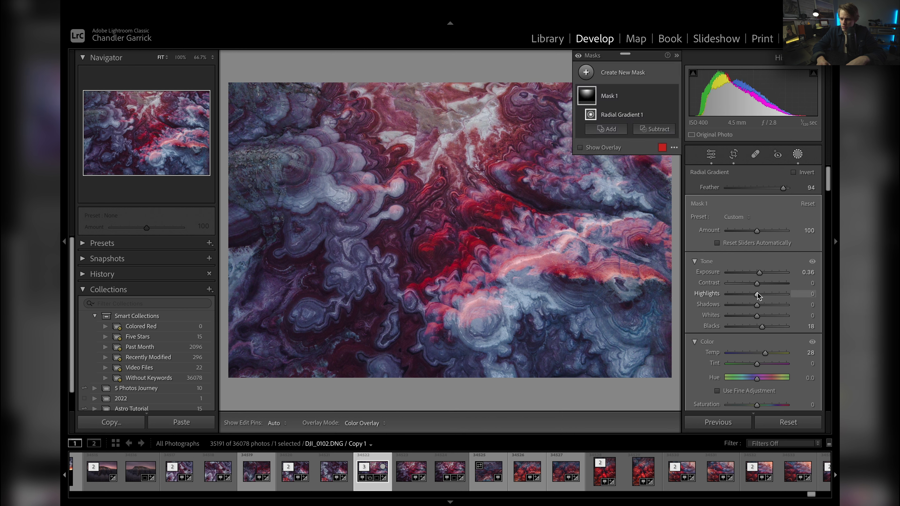
{"action": "left_click_drag", "start_coordinate": [757, 283], "coordinate": [757, 282]}
{"action": "left_click_drag", "start_coordinate": [757, 315], "coordinate": [768, 315]}
{"action": "left_click_drag", "start_coordinate": [251, 80], "coordinate": [235, 81]}
{"action": "left_click_drag", "start_coordinate": [758, 295], "coordinate": [755, 297]}
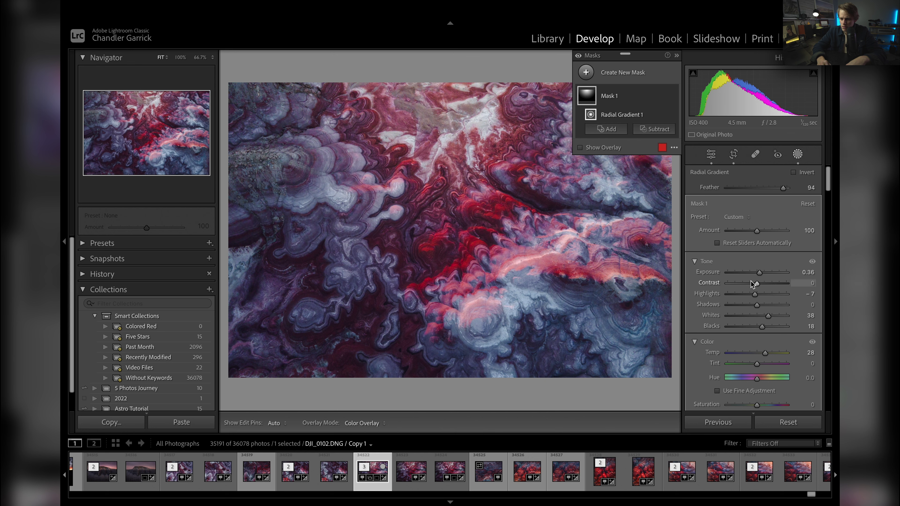
- Set the upper-edge radial mask's saturation to 19
{"action": "scroll", "coordinate": [755, 355], "scroll_direction": "down", "scroll_amount": 4}
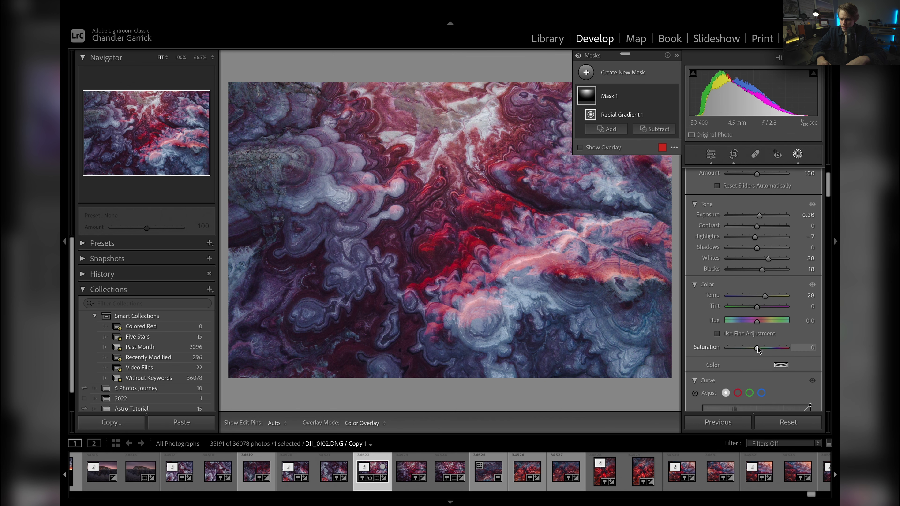
{"action": "left_click_drag", "start_coordinate": [758, 346], "coordinate": [762, 346]}
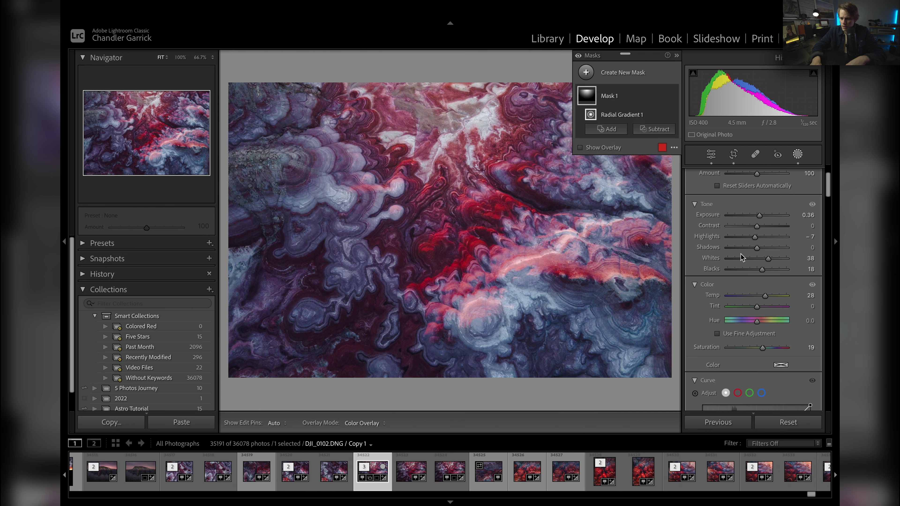
- Add a second large radial gradient mask centred slightly above the photo's middle, invert it, and set its feather to 48
{"action": "left_click", "coordinate": [586, 73]}
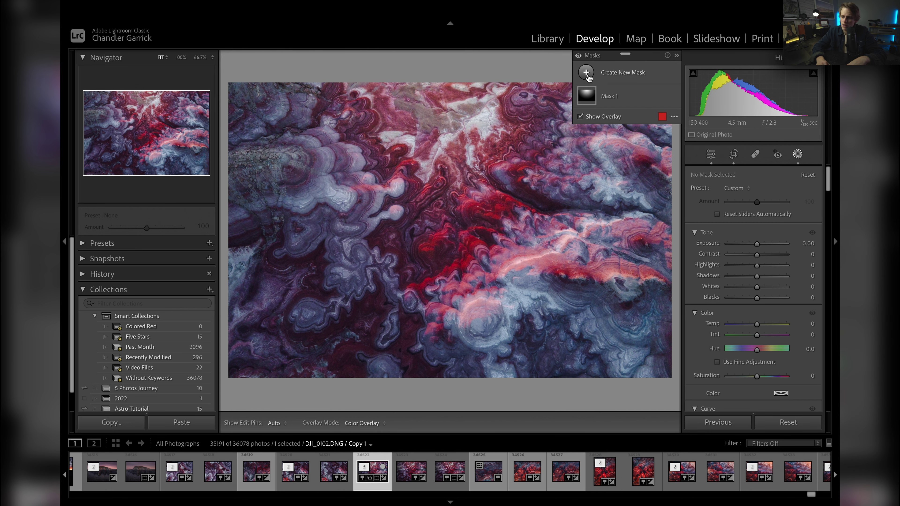
{"action": "left_click", "coordinate": [586, 73]}
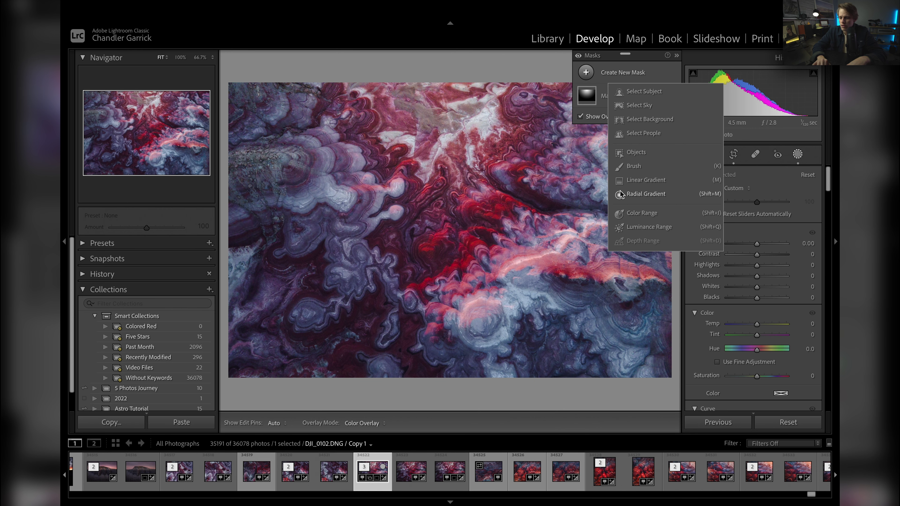
{"action": "left_click", "coordinate": [646, 194]}
{"action": "scroll", "coordinate": [460, 217], "scroll_direction": "down", "scroll_amount": 5}
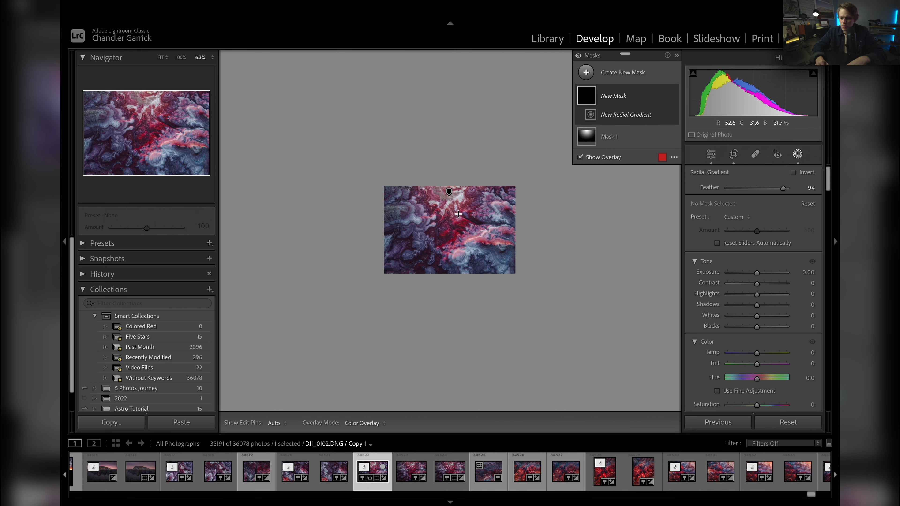
{"action": "left_click_drag", "start_coordinate": [445, 215], "coordinate": [536, 275]}
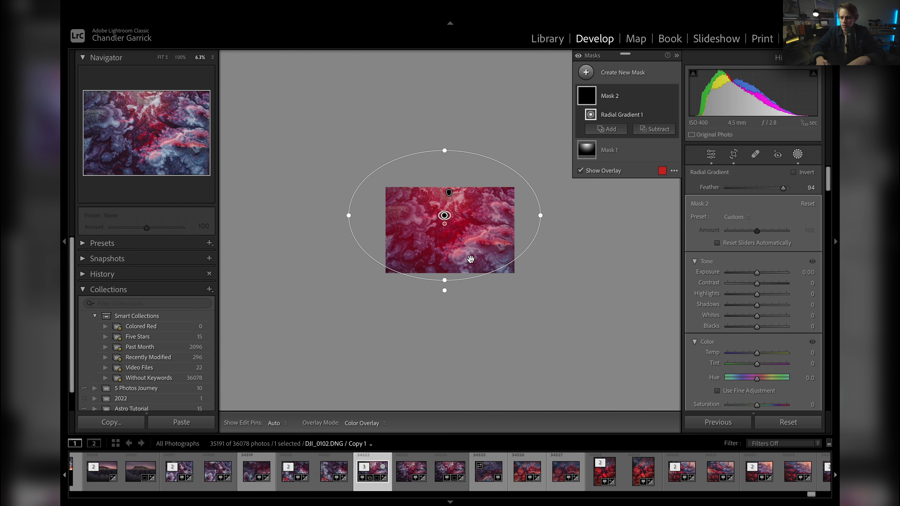
{"action": "left_click_drag", "start_coordinate": [445, 257], "coordinate": [419, 227]}
{"action": "left_click", "coordinate": [794, 172]}
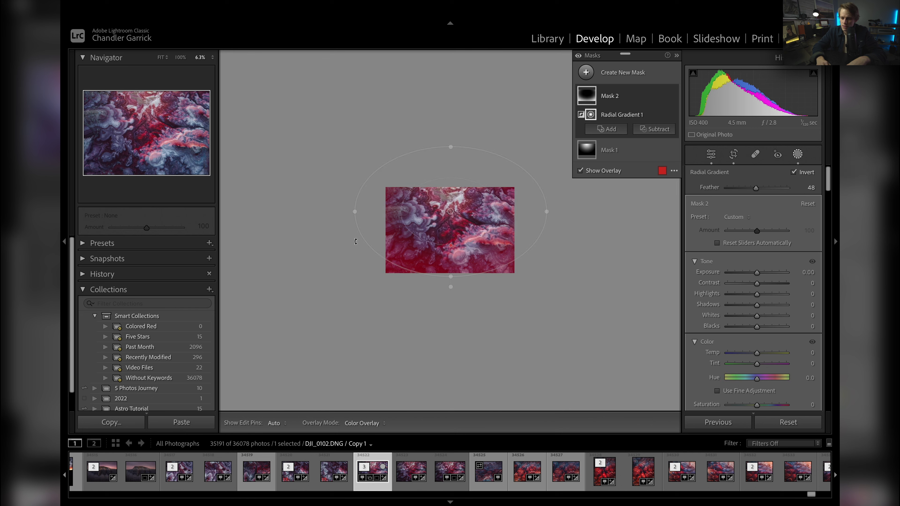
- Widen the inverted radial gradient, move it slightly up and left, and increase its height
{"action": "left_click_drag", "start_coordinate": [354, 211], "coordinate": [335, 210]}
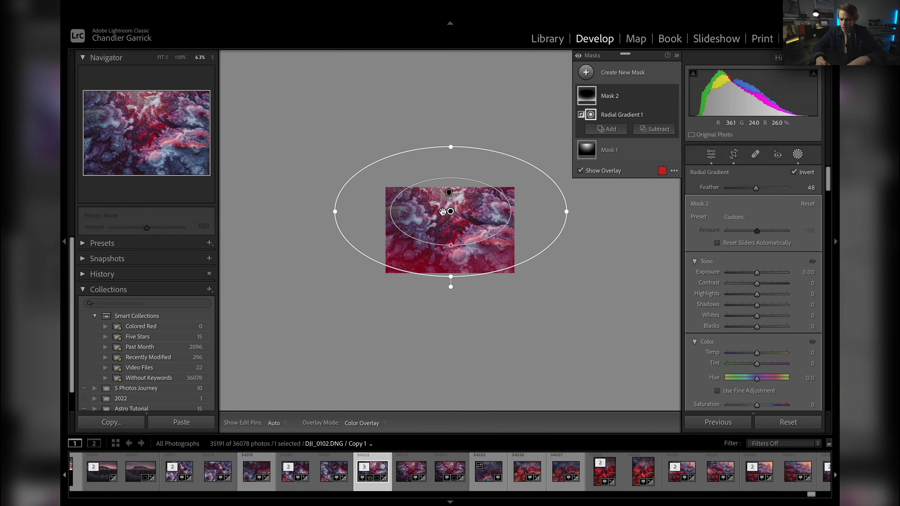
{"action": "left_click_drag", "start_coordinate": [453, 211], "coordinate": [449, 203]}
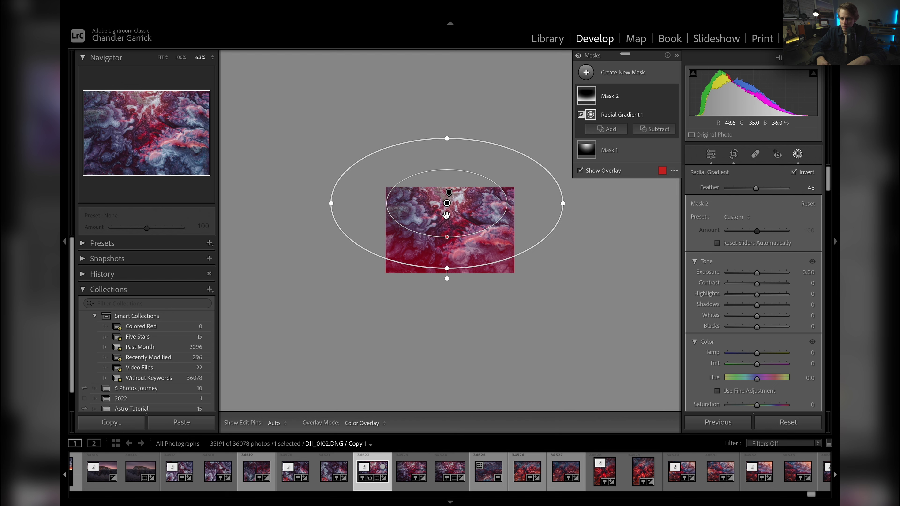
{"action": "left_click_drag", "start_coordinate": [448, 267], "coordinate": [448, 281]}
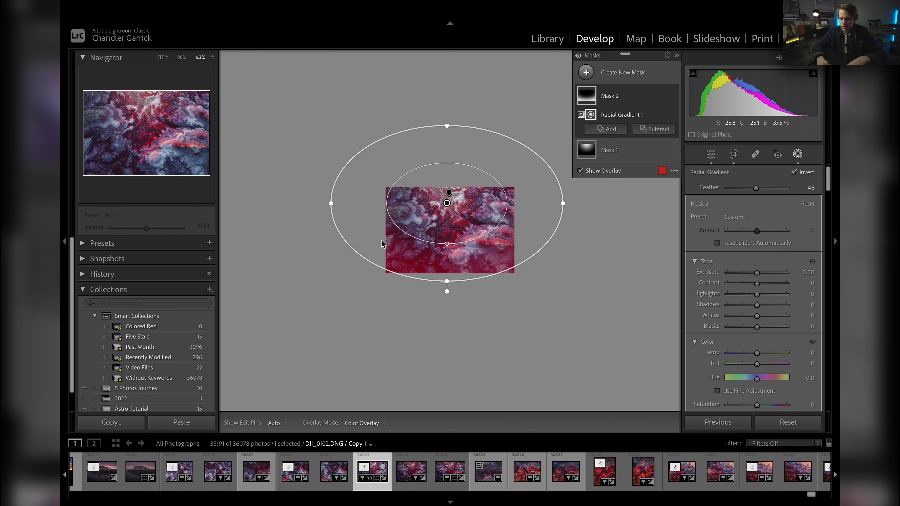
- Set the inverted mask's exposure to −0.51, highlights to −14 and whites to −17
{"action": "left_click_drag", "start_coordinate": [757, 277], "coordinate": [754, 278]}
{"action": "key", "text": "ctrl+="}
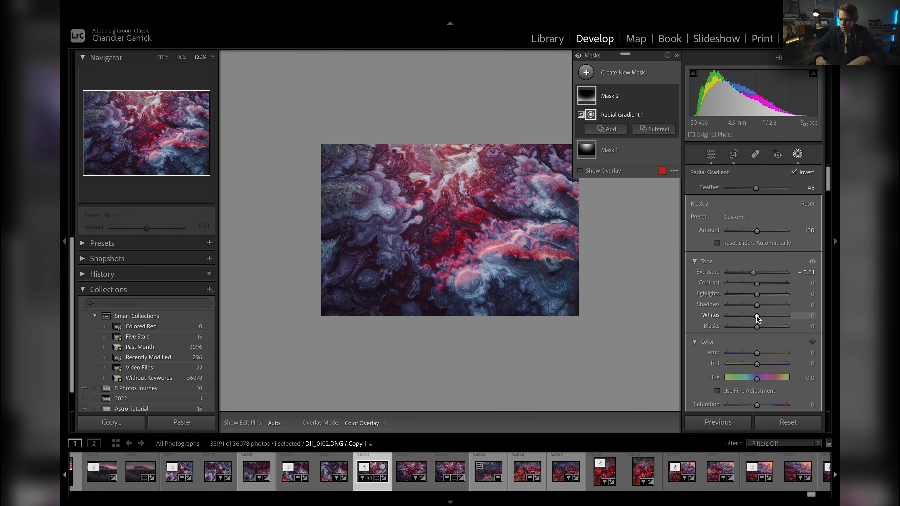
{"action": "left_click_drag", "start_coordinate": [756, 316], "coordinate": [754, 294]}
{"action": "key", "text": "ctrl+="}
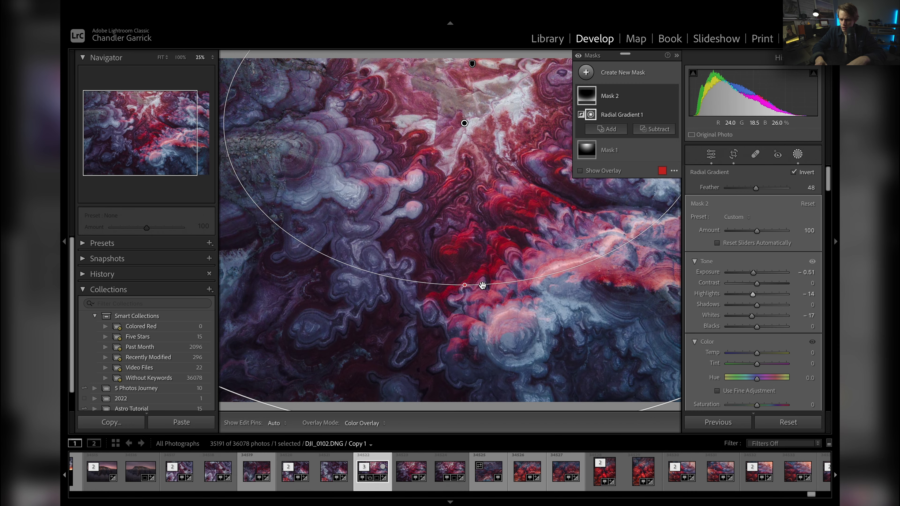
{"action": "key", "text": "ctrl+minus"}
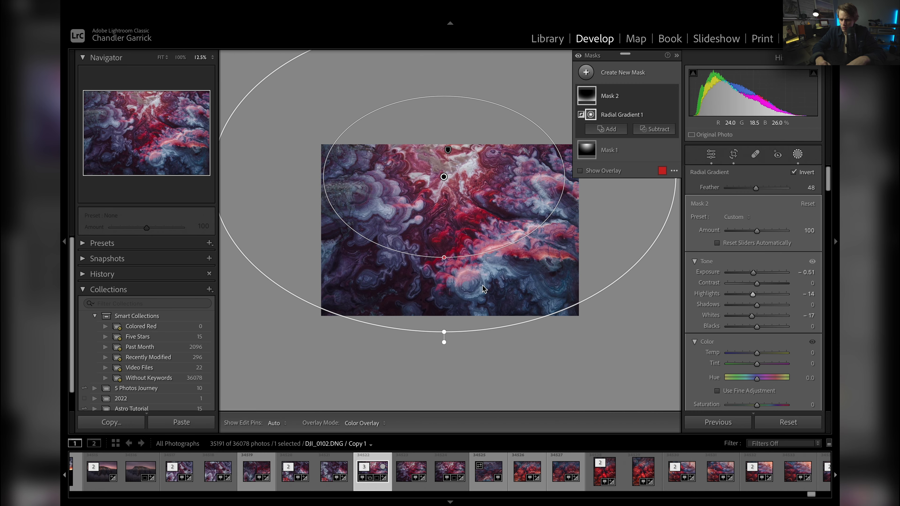
- Fit the whole photo in view, reselect the inverted radial mask and lower its highlights slightly further
{"action": "left_click", "coordinate": [711, 154]}
{"action": "left_click", "coordinate": [448, 224]}
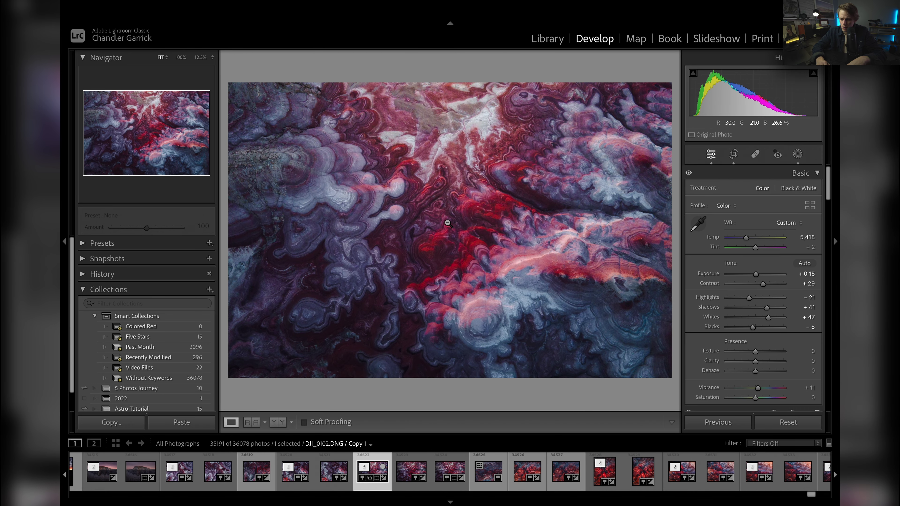
{"action": "left_click", "coordinate": [797, 154]}
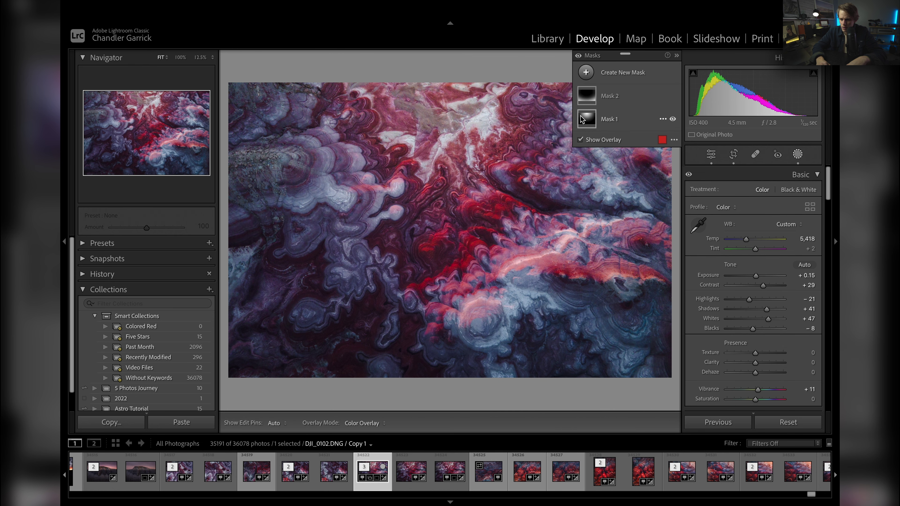
{"action": "left_click", "coordinate": [593, 98]}
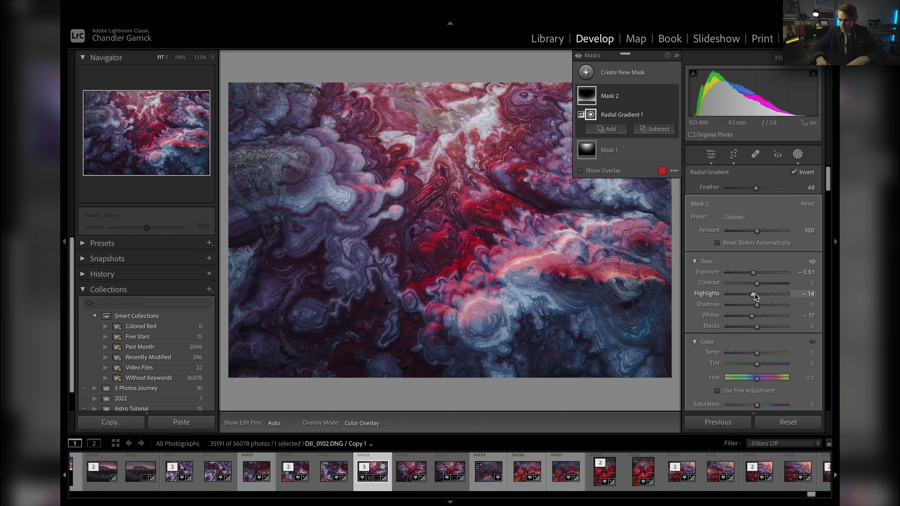
{"action": "left_click_drag", "start_coordinate": [754, 293], "coordinate": [750, 294]}
- Set the photo's global contrast to +42, highlights to −46 and temperature to 5,682
{"action": "key", "text": "shift+w"}
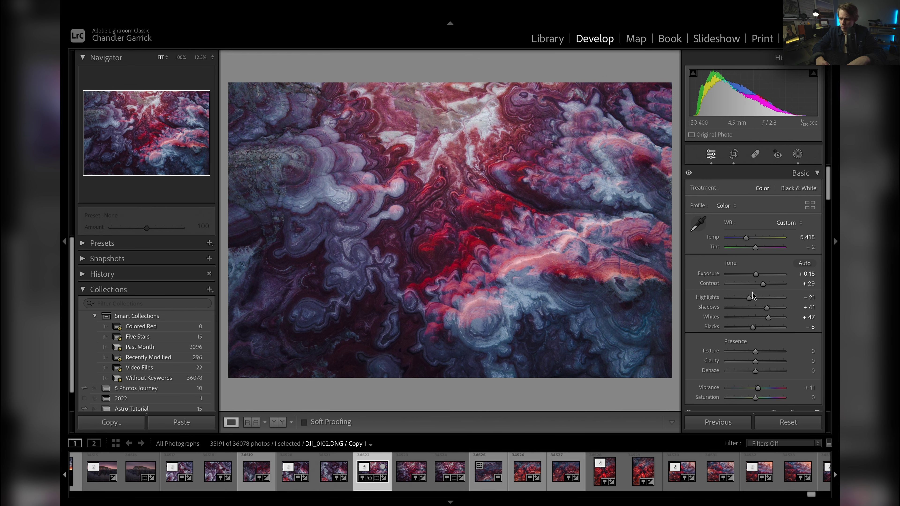
{"action": "left_click_drag", "start_coordinate": [767, 284], "coordinate": [741, 299]}
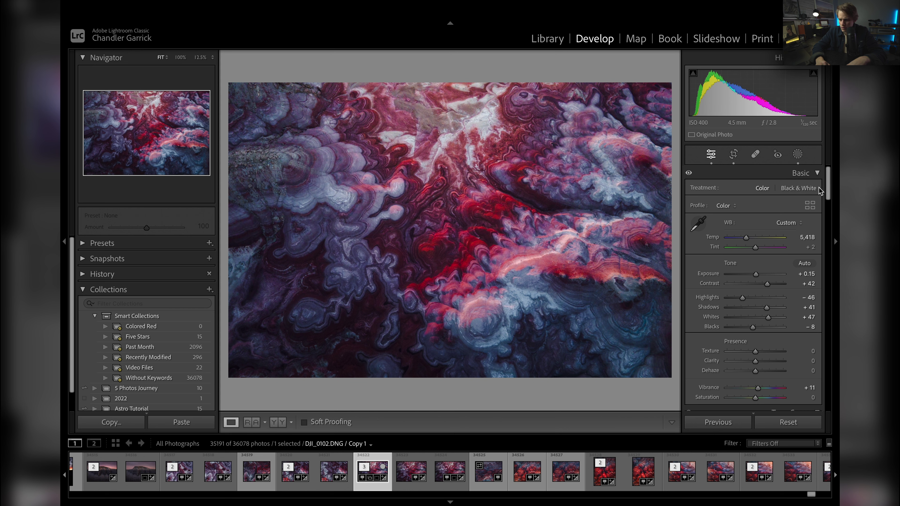
{"action": "left_click_drag", "start_coordinate": [748, 239], "coordinate": [749, 240]}
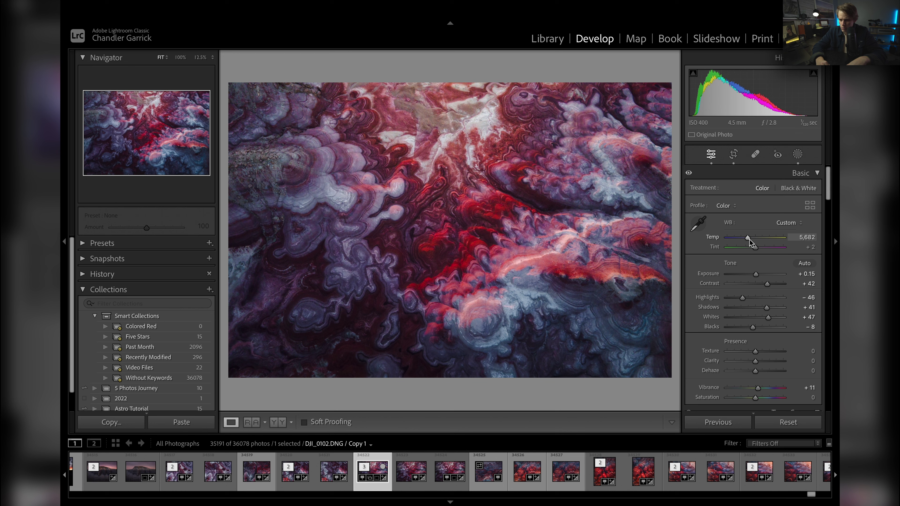
- Create a brush mask with size 20 and flow 59, and paint over the bright swirl below the photo's centre
{"action": "left_click", "coordinate": [797, 156]}
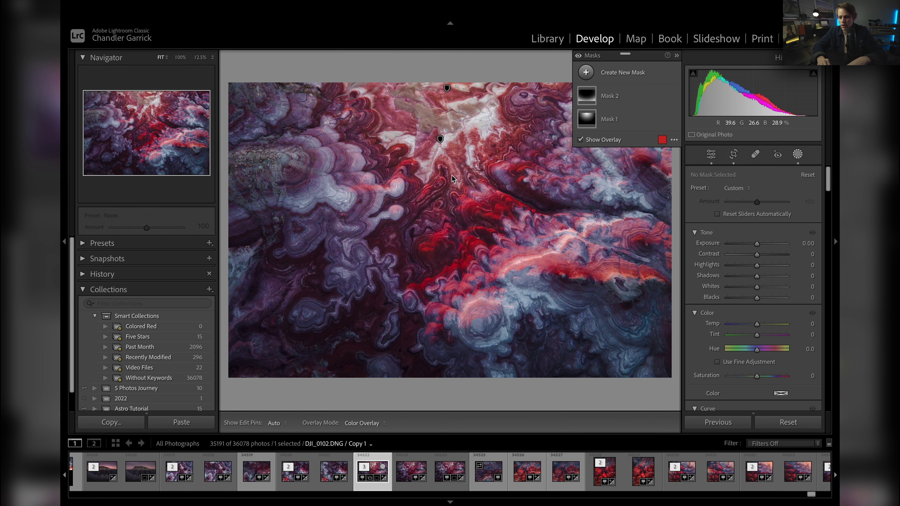
{"action": "left_click", "coordinate": [586, 73]}
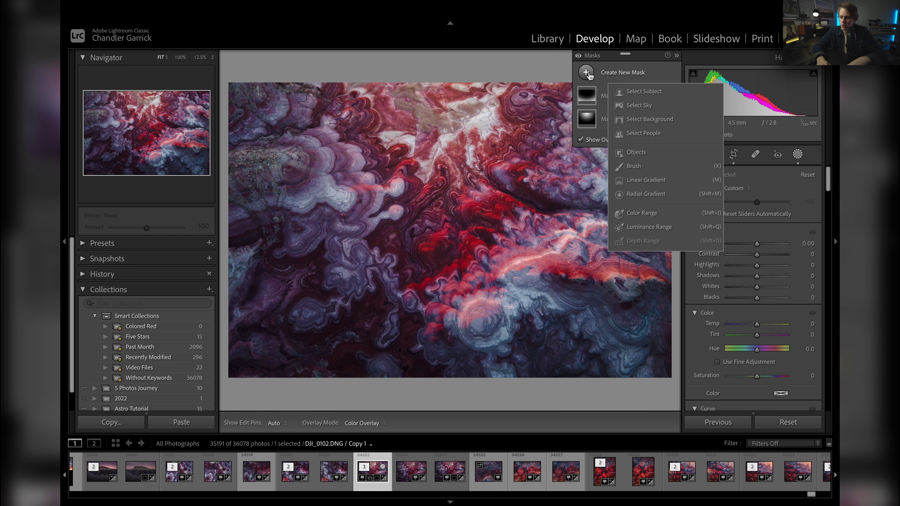
{"action": "left_click", "coordinate": [648, 167]}
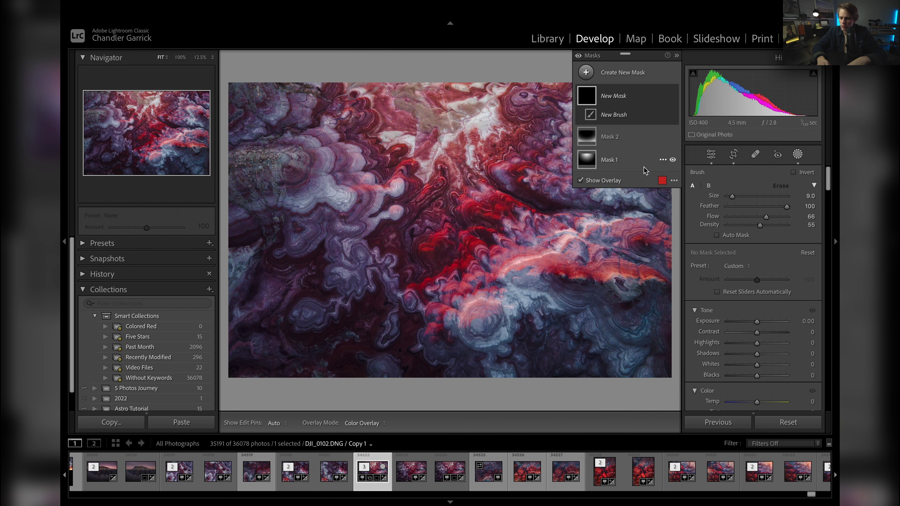
{"action": "scroll", "coordinate": [565, 282], "scroll_direction": "up", "scroll_amount": 5}
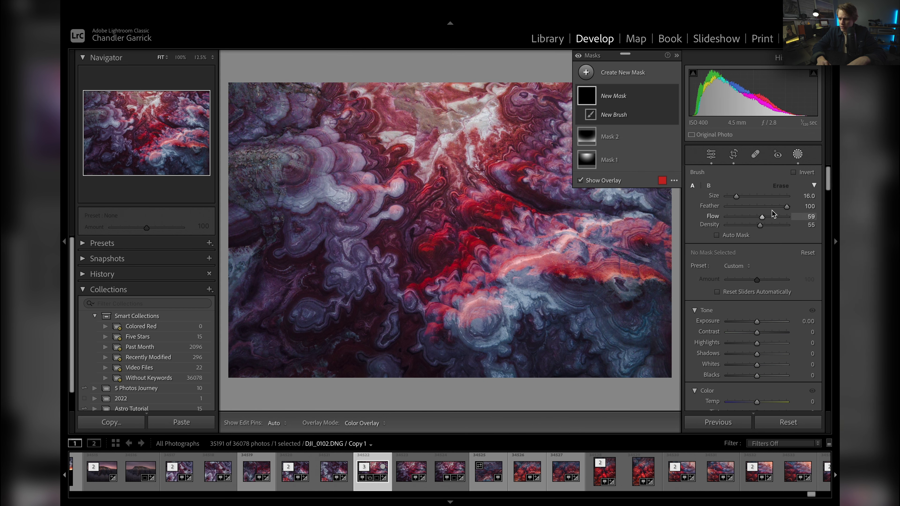
{"action": "scroll", "coordinate": [552, 298], "scroll_direction": "up", "scroll_amount": 3}
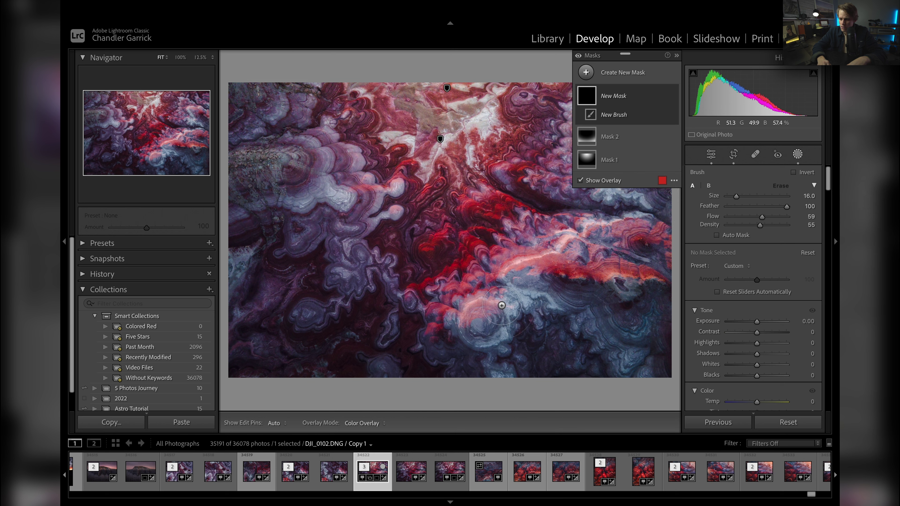
{"action": "key", "text": "h"}
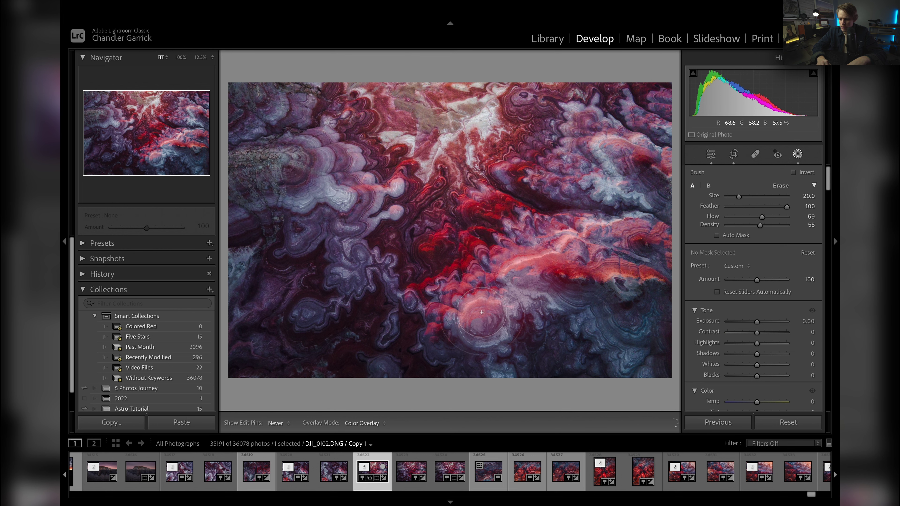
{"action": "key", "text": "h"}
{"action": "left_click", "coordinate": [502, 313]}
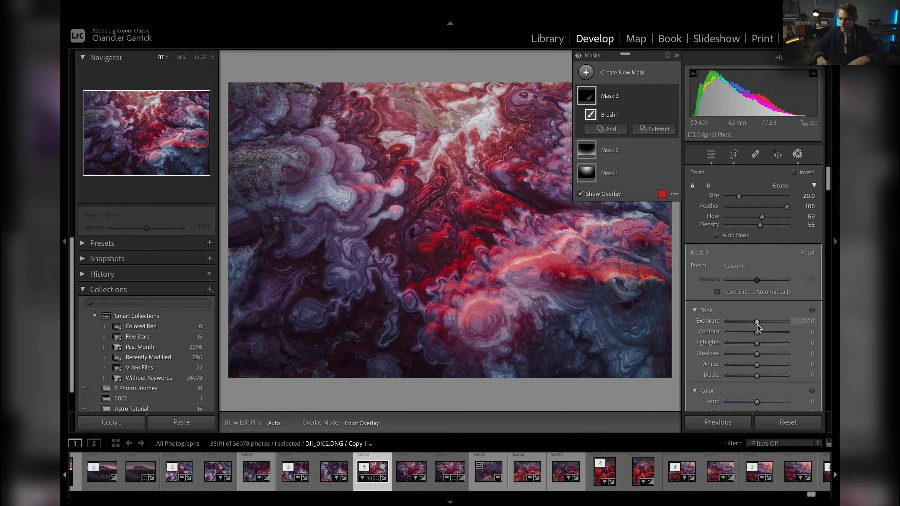
- Set the brush mask's exposure to −0.40 and highlights to −16, and brush further over the bright ridge
{"action": "left_click_drag", "start_coordinate": [757, 324], "coordinate": [753, 346]}
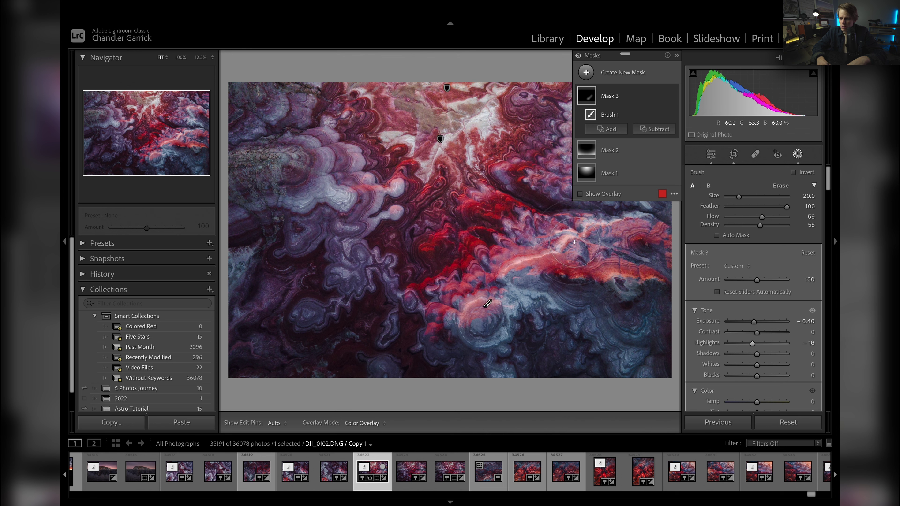
{"action": "key", "text": "h"}
{"action": "key", "text": "h"}
- Hide the Navigator side panel and extend the brush mask over the bright cloud shapes in the photo's upper right
{"action": "left_click", "coordinate": [65, 245]}
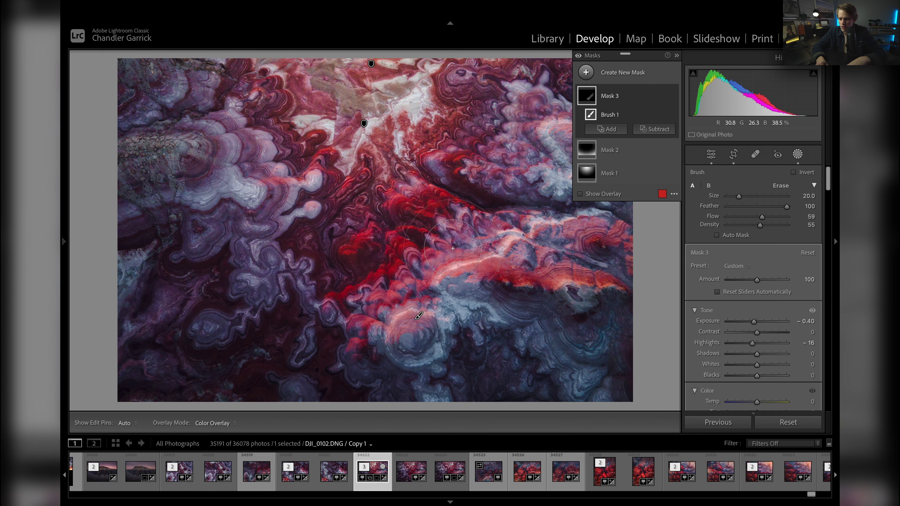
{"action": "key", "text": "ctrl+minus"}
{"action": "key", "text": "h"}
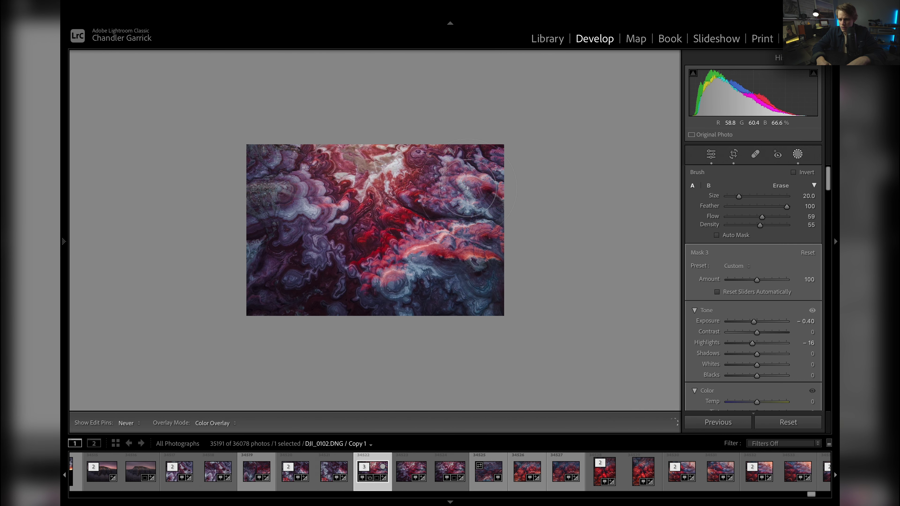
{"action": "key", "text": "h"}
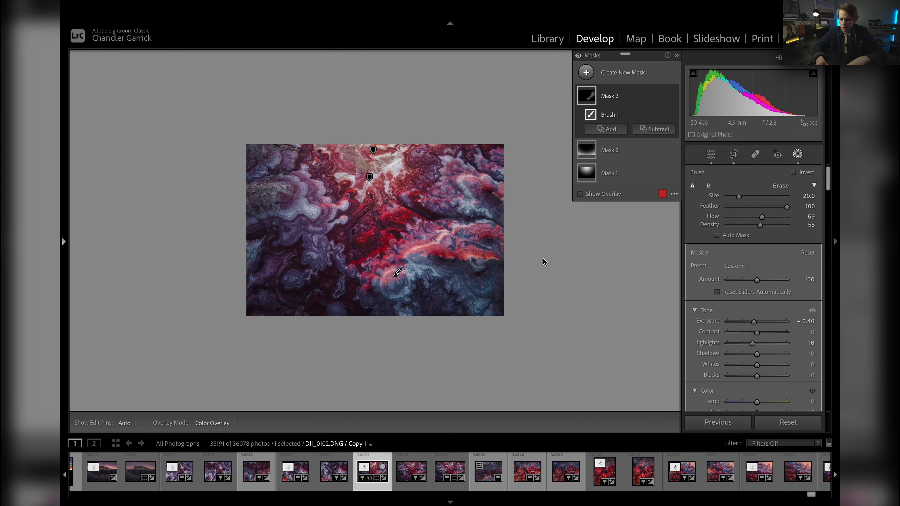
- Set the brush mask's exposure to −0.60 and whites to −30, and leave masking
{"action": "key", "text": "ctrl+equal"}
{"action": "left_click_drag", "start_coordinate": [753, 321], "coordinate": [752, 322]}
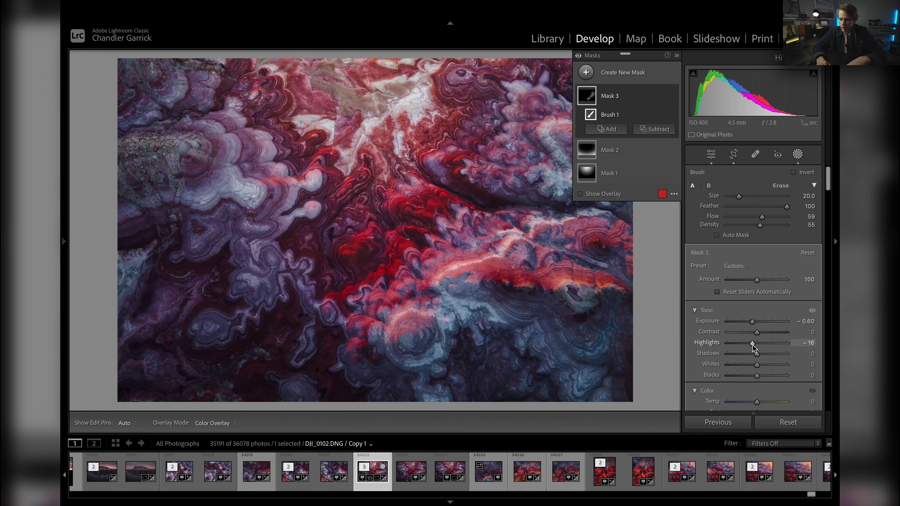
{"action": "left_click_drag", "start_coordinate": [752, 366], "coordinate": [746, 369]}
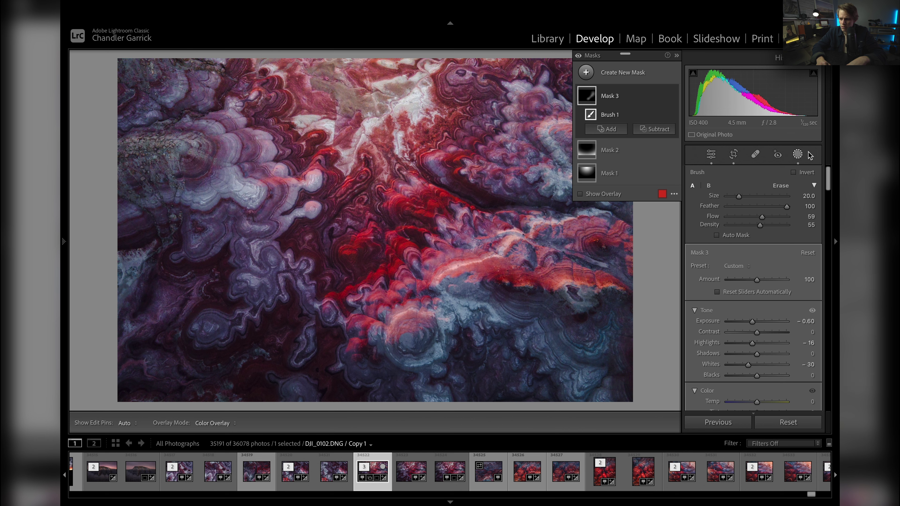
{"action": "left_click", "coordinate": [797, 155]}
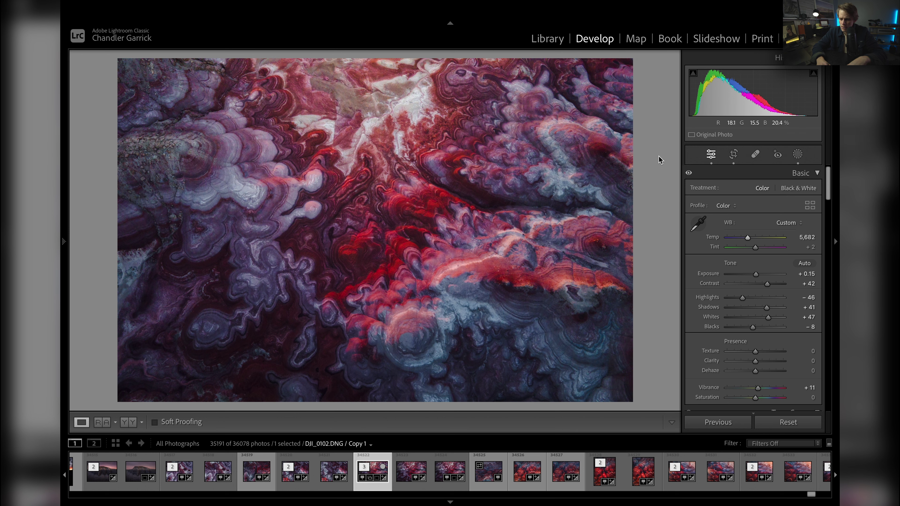
- Create a brush mask with size 25, flow 81 and density 73, and paint along the photo's left, lower and right edges
{"action": "left_click", "coordinate": [797, 155]}
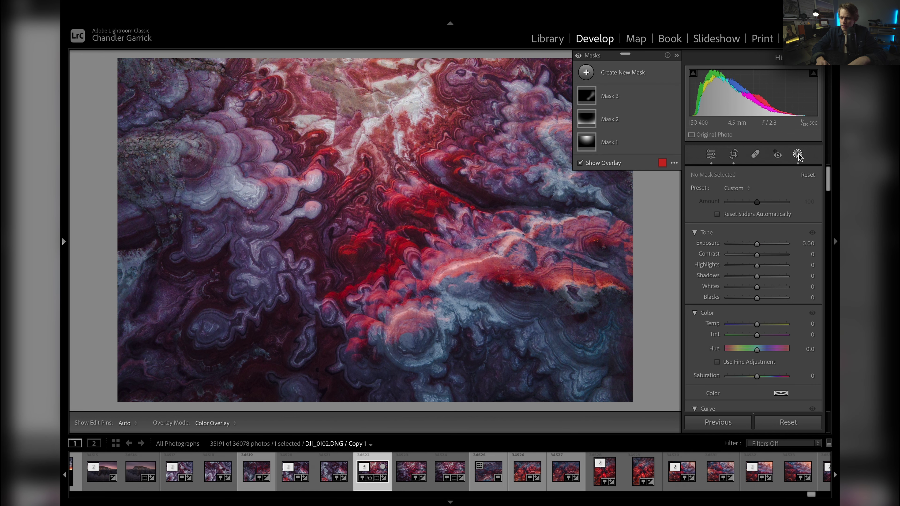
{"action": "left_click", "coordinate": [585, 73]}
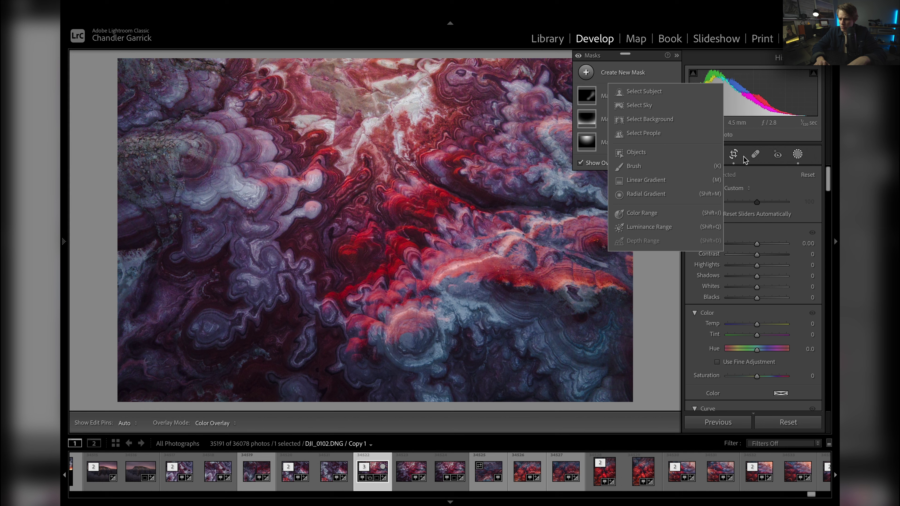
{"action": "left_click", "coordinate": [636, 166]}
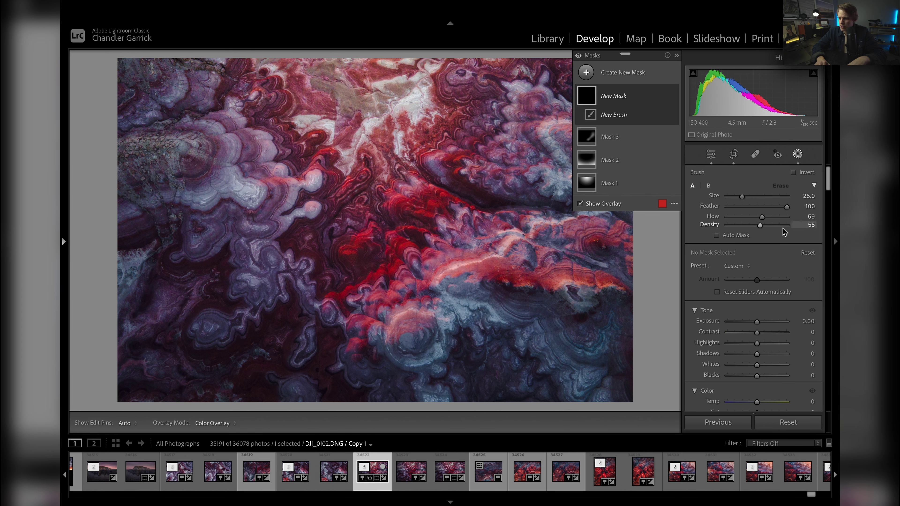
{"action": "mouse_move", "coordinate": [762, 216]}
{"action": "left_mouse_down"}
{"action": "mouse_move", "coordinate": [775, 218]}
{"action": "mouse_move", "coordinate": [771, 227]}
{"action": "left_mouse_up"}
{"action": "left_click", "coordinate": [772, 224]}
{"action": "key", "text": "h"}
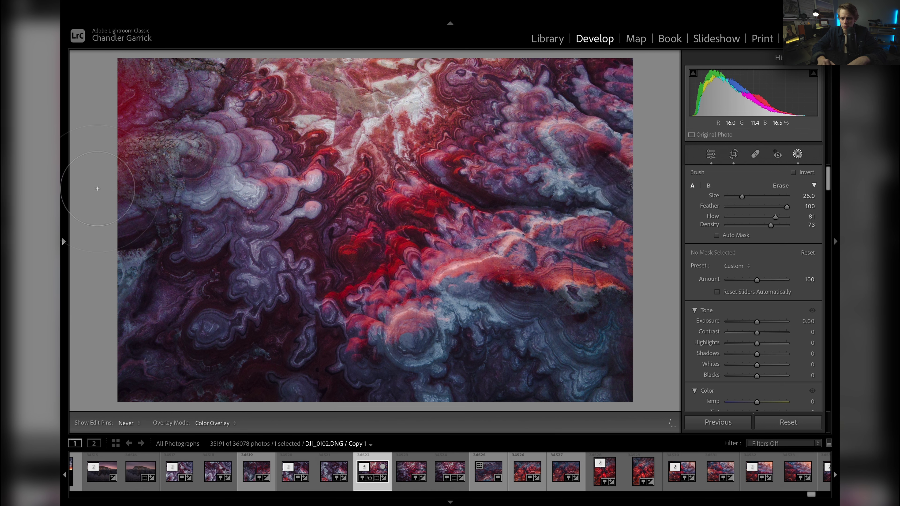
{"action": "mouse_move", "coordinate": [97, 188]}
{"action": "left_mouse_down"}
{"action": "mouse_move", "coordinate": [127, 302]}
{"action": "mouse_move", "coordinate": [176, 351]}
{"action": "mouse_move", "coordinate": [149, 376]}
{"action": "mouse_move", "coordinate": [245, 387]}
{"action": "mouse_move", "coordinate": [568, 393]}
{"action": "mouse_move", "coordinate": [580, 355]}
{"action": "mouse_move", "coordinate": [623, 364]}
{"action": "left_mouse_up"}
{"action": "key", "text": "h"}
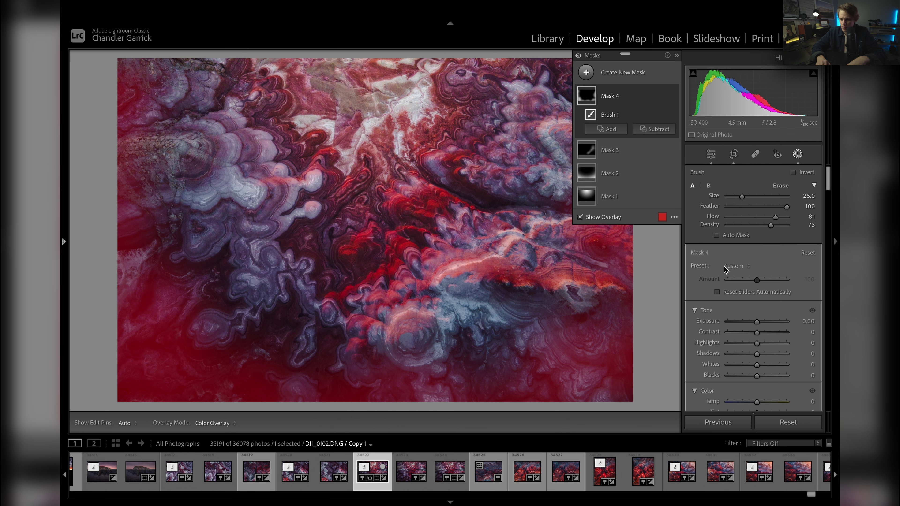
- Set the edge brush mask's exposure to −0.29, adjust its highlights, and leave masking
{"action": "left_click_drag", "start_coordinate": [756, 321], "coordinate": [757, 322]}
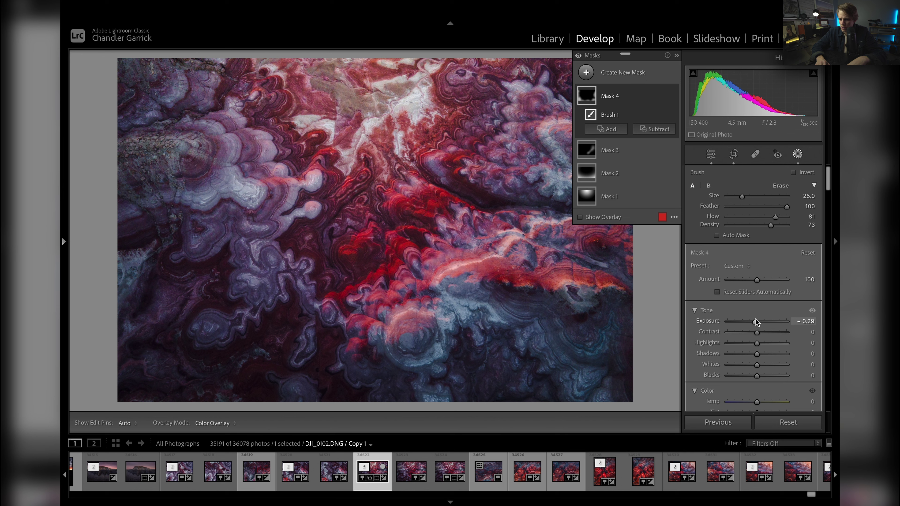
{"action": "left_click_drag", "start_coordinate": [757, 343], "coordinate": [757, 344]}
{"action": "left_click", "coordinate": [797, 155]}
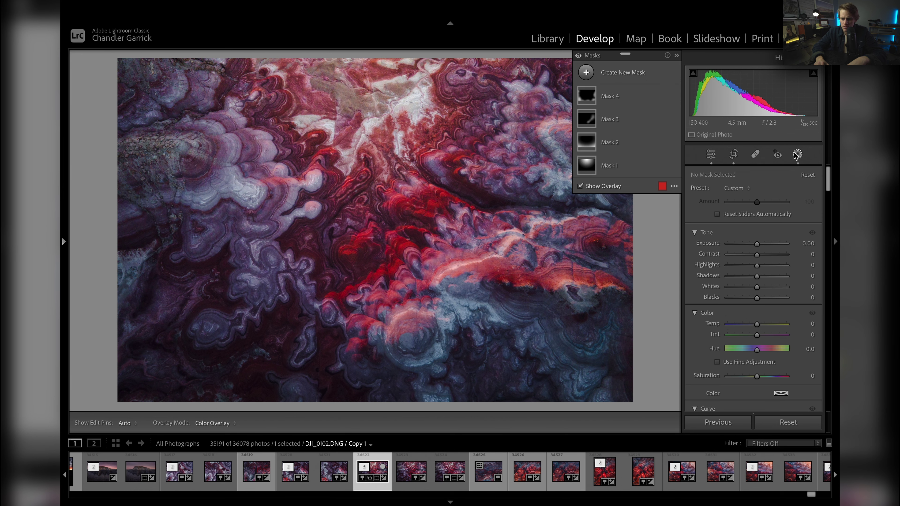
{"action": "left_click", "coordinate": [797, 155]}
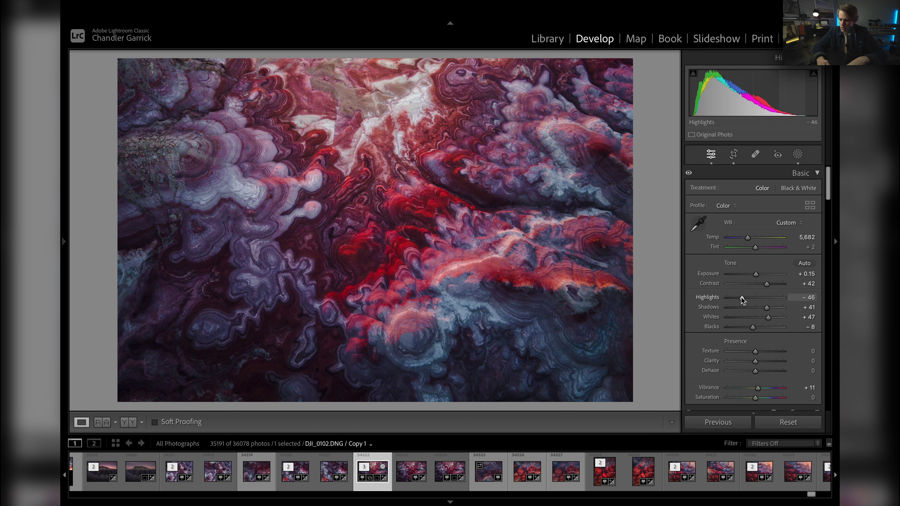
- Set the whole photo's shadows to +19, highlights to −78 and dehaze to +16
{"action": "left_click", "coordinate": [744, 307]}
{"action": "left_click_drag", "start_coordinate": [747, 310], "coordinate": [732, 299]}
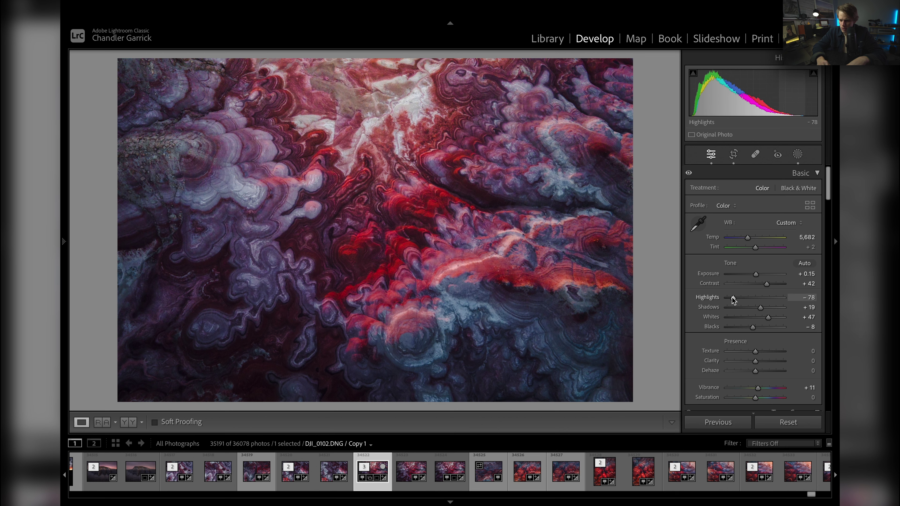
{"action": "scroll", "coordinate": [732, 319], "scroll_direction": "down", "scroll_amount": 5}
{"action": "scroll", "coordinate": [734, 334], "scroll_direction": "down", "scroll_amount": 10}
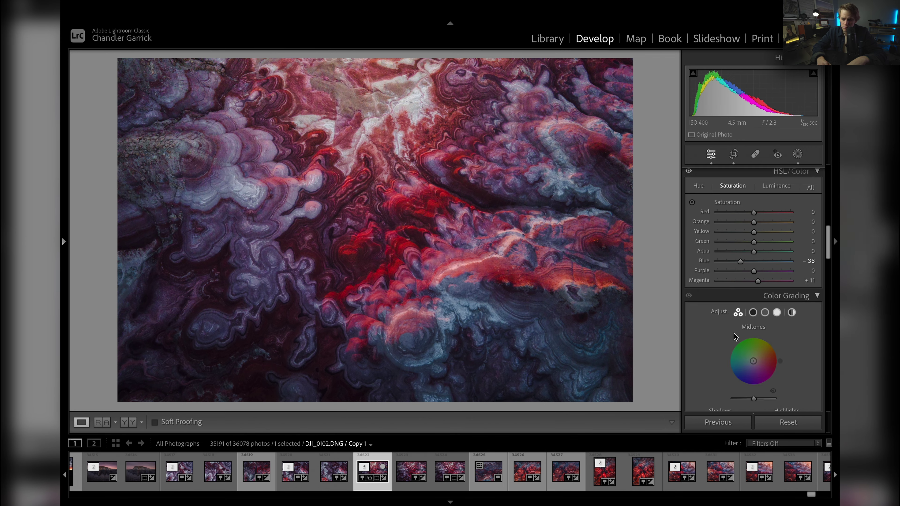
{"action": "scroll", "coordinate": [734, 336], "scroll_direction": "down", "scroll_amount": 5}
{"action": "scroll", "coordinate": [734, 335], "scroll_direction": "up", "scroll_amount": 15}
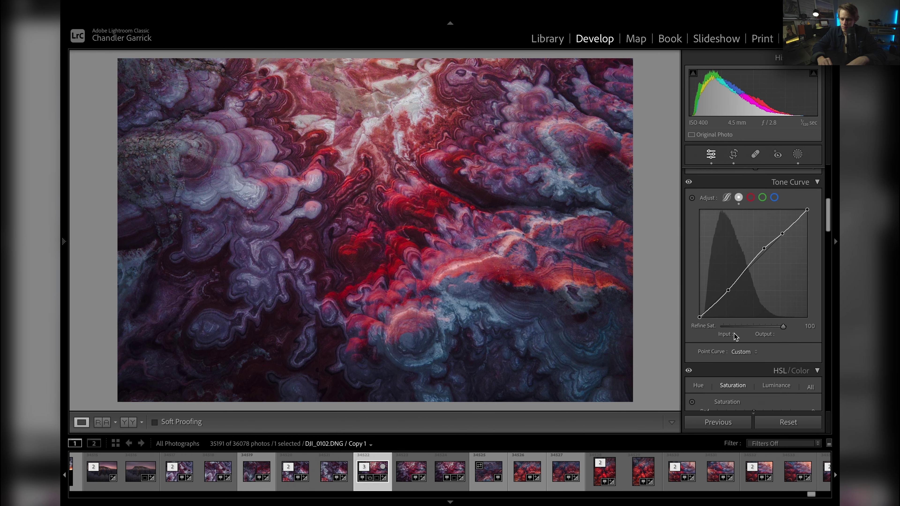
{"action": "scroll", "coordinate": [733, 333], "scroll_direction": "up", "scroll_amount": 3}
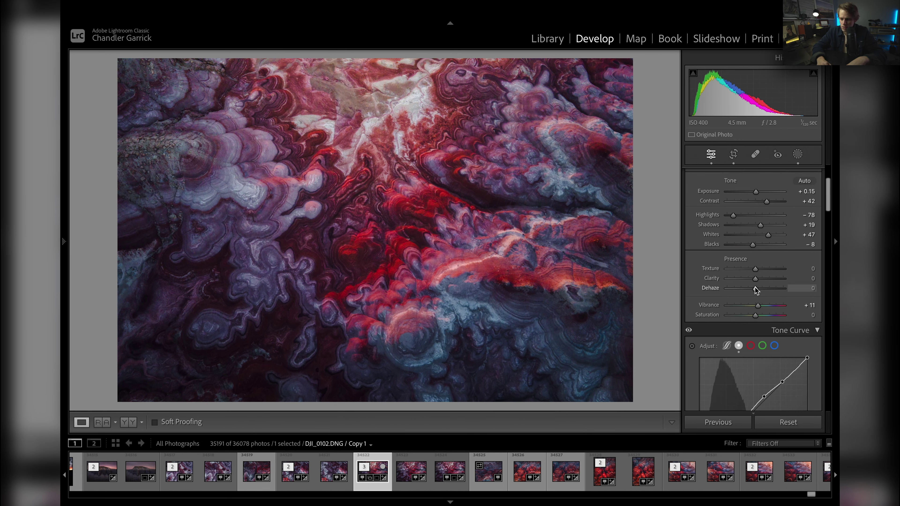
{"action": "left_click_drag", "start_coordinate": [755, 288], "coordinate": [728, 299]}
- Raise the tone curve's black point to output 6 and move its upper-middle point to input 149, output 160
{"action": "scroll", "coordinate": [758, 291], "scroll_direction": "down", "scroll_amount": 5}
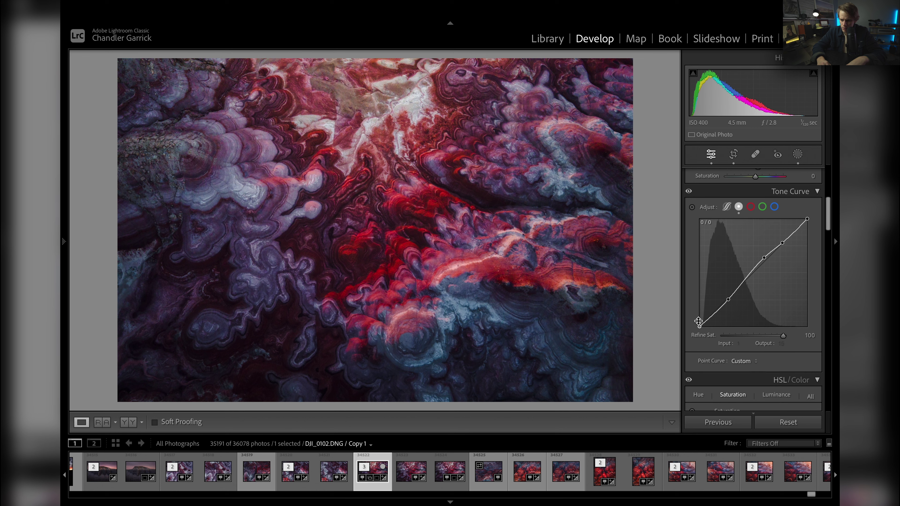
{"action": "left_click_drag", "start_coordinate": [699, 327], "coordinate": [699, 325]}
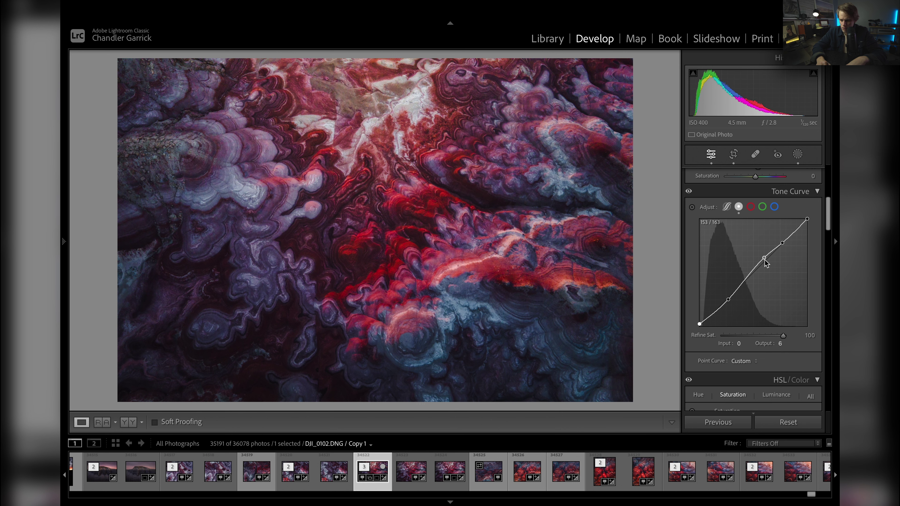
{"action": "mouse_move", "coordinate": [765, 260]}
{"action": "left_mouse_down"}
{"action": "mouse_move", "coordinate": [780, 238]}
{"action": "mouse_move", "coordinate": [761, 258]}
{"action": "left_mouse_up"}
{"action": "left_click_drag", "start_coordinate": [762, 258], "coordinate": [763, 261]}
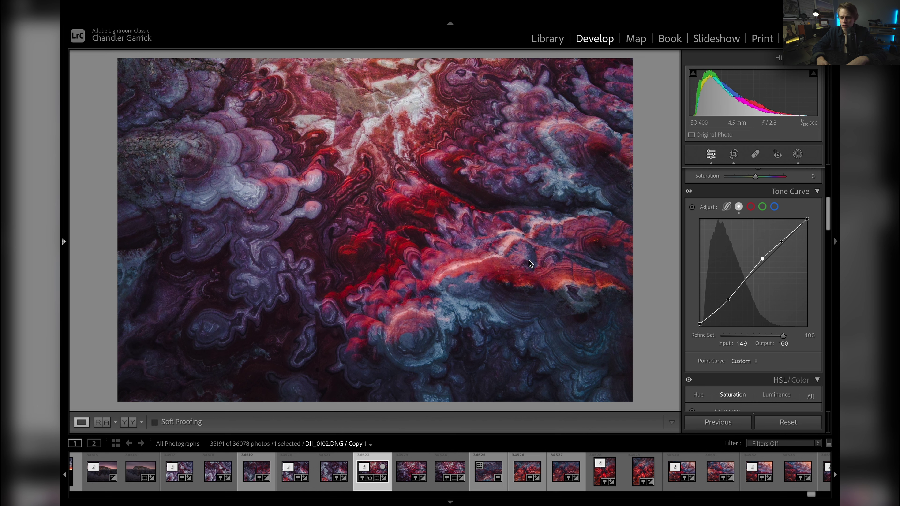
- Move the warm radial gradient of Mask 1 just above the photo's upper edge, enlarge it downward and sideways, and leave masking
{"action": "left_click", "coordinate": [797, 155]}
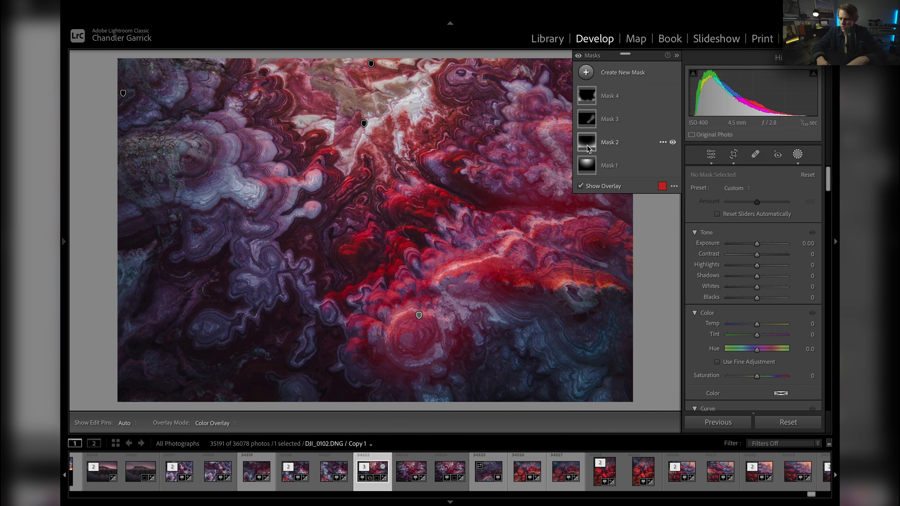
{"action": "left_click", "coordinate": [585, 167]}
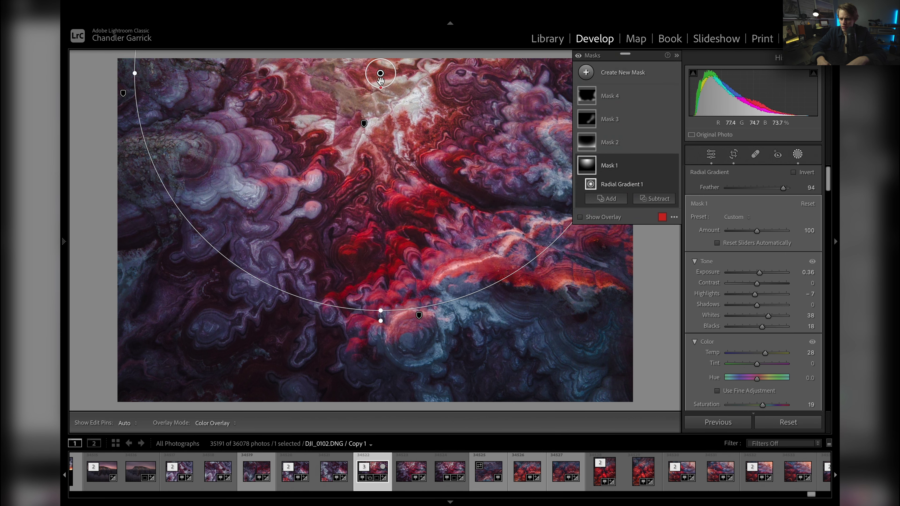
{"action": "left_click_drag", "start_coordinate": [380, 73], "coordinate": [381, 48]}
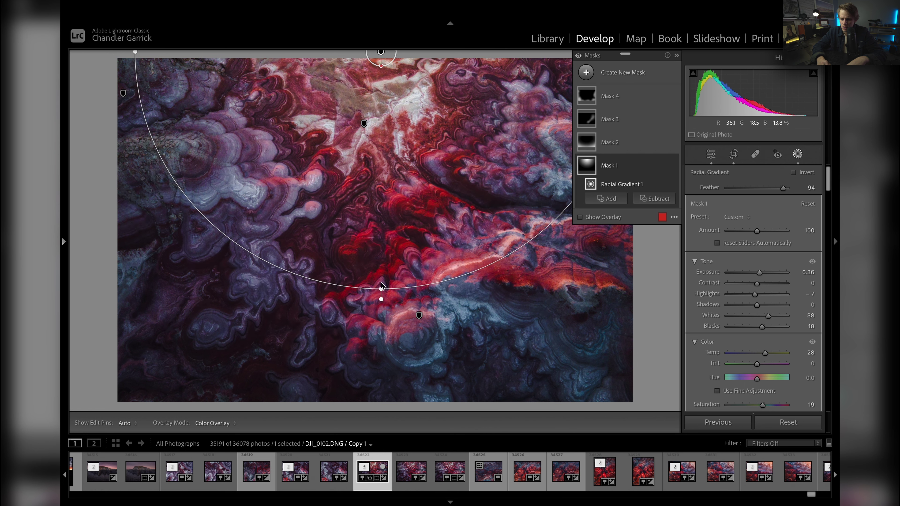
{"action": "left_click_drag", "start_coordinate": [382, 292], "coordinate": [381, 357]}
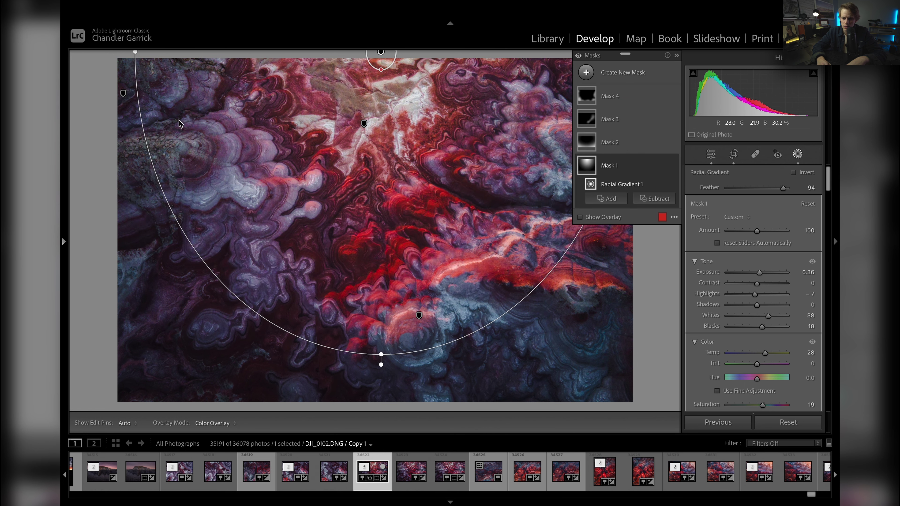
{"action": "key", "text": "ctrl+minus"}
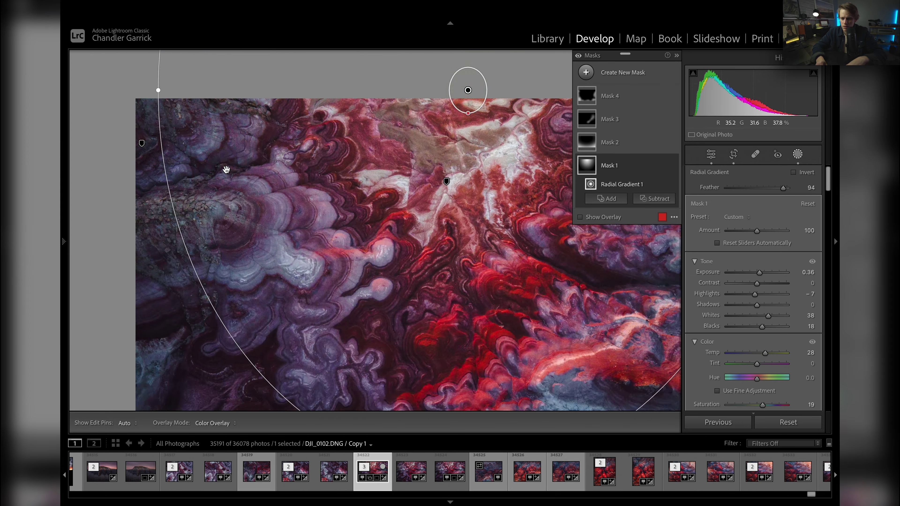
{"action": "left_click_drag", "start_coordinate": [255, 141], "coordinate": [236, 141]}
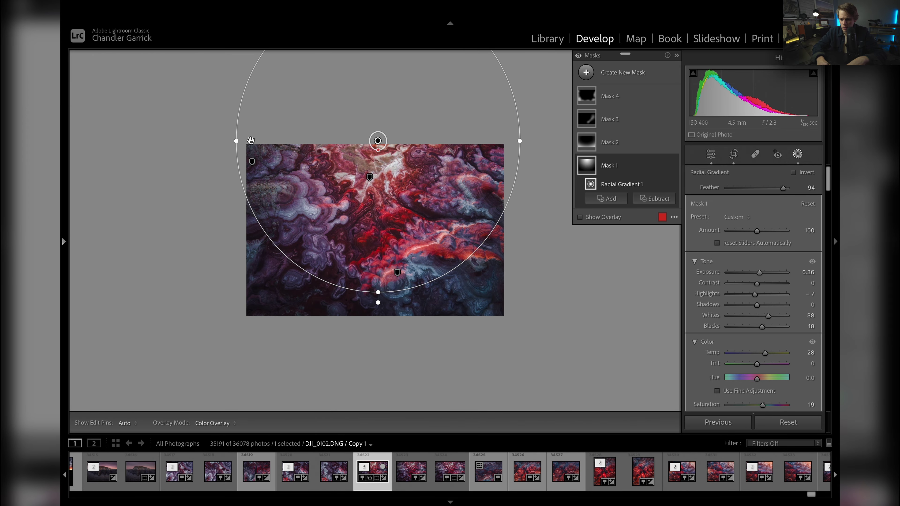
{"action": "left_click", "coordinate": [800, 155]}
{"action": "left_click", "coordinate": [380, 204]}
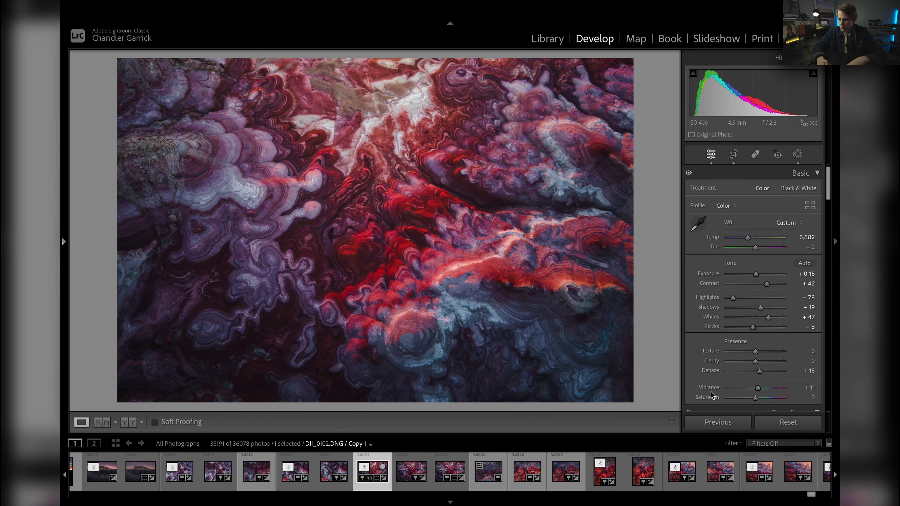
- Set the whole photo's shadows to +39
{"action": "scroll", "coordinate": [744, 390], "scroll_direction": "down", "scroll_amount": 5}
{"action": "scroll", "coordinate": [745, 393], "scroll_direction": "up", "scroll_amount": 5}
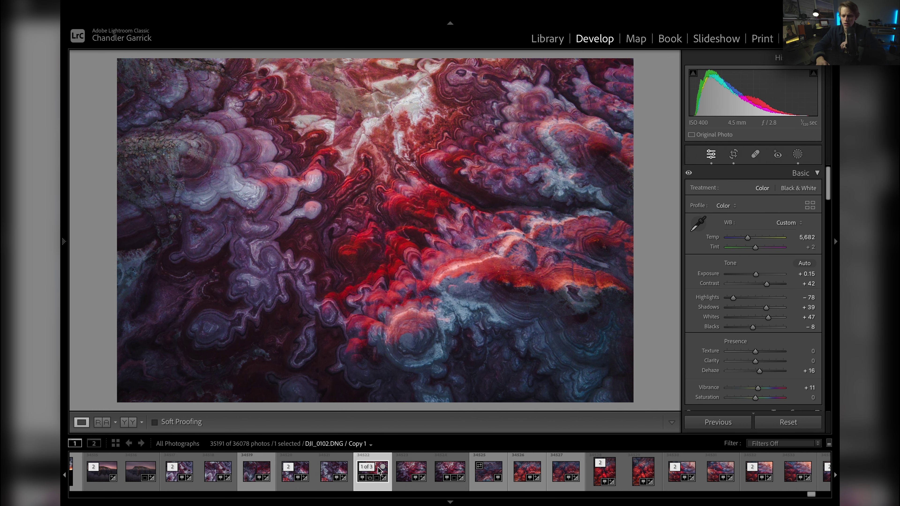
- Shrink the warm radial gradient of Mask 1 in height and width, and set its feather to 91
{"action": "left_click", "coordinate": [798, 154]}
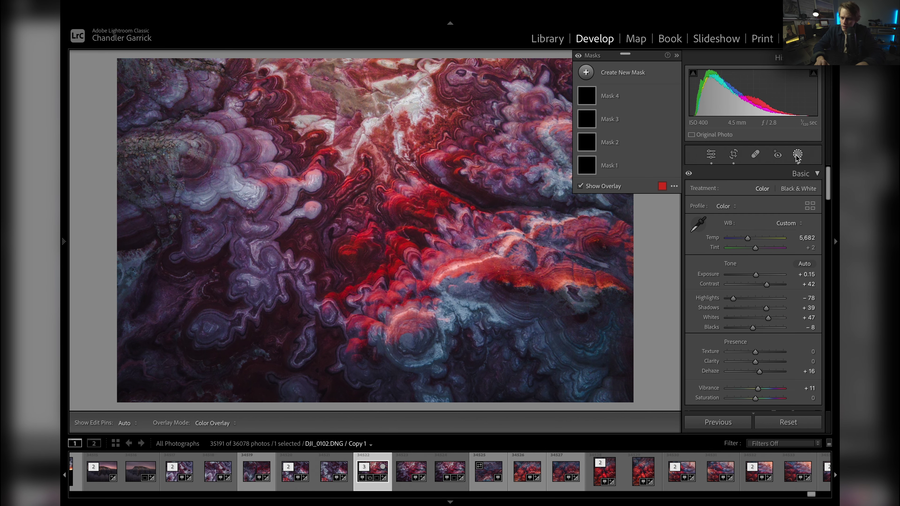
{"action": "left_click", "coordinate": [602, 165]}
{"action": "key", "text": "o"}
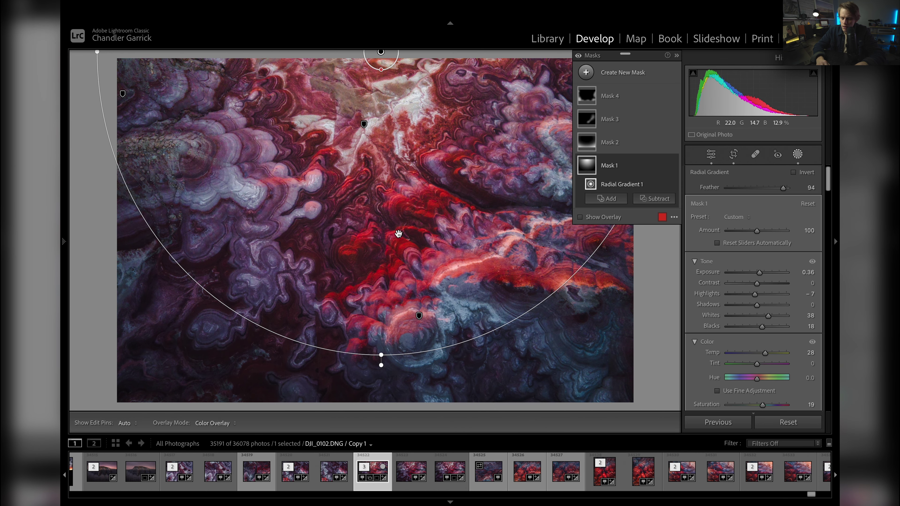
{"action": "key", "text": "ctrl+minus"}
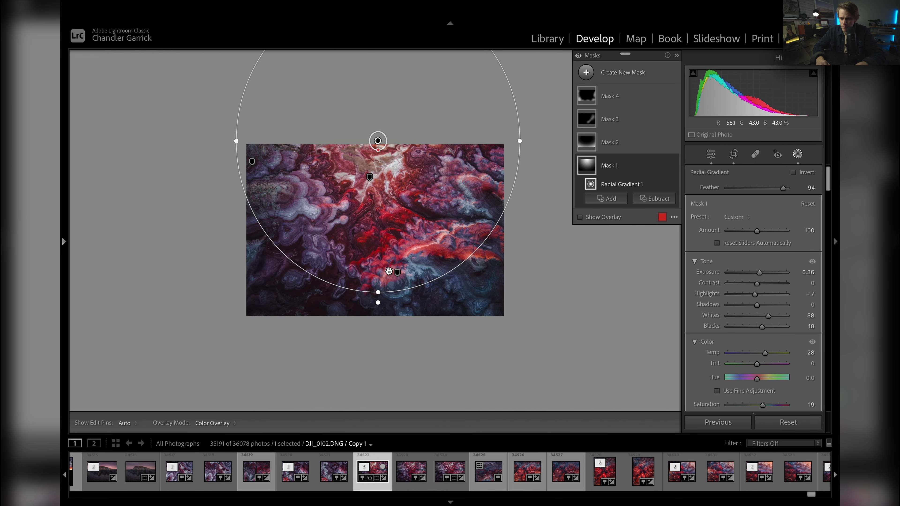
{"action": "left_click_drag", "start_coordinate": [377, 297], "coordinate": [377, 255]}
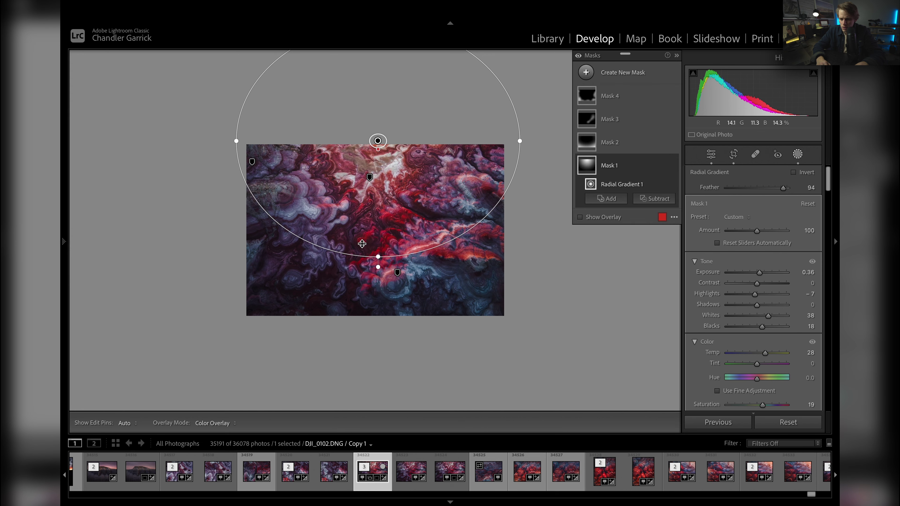
{"action": "left_click_drag", "start_coordinate": [236, 141], "coordinate": [262, 141]}
{"action": "left_click_drag", "start_coordinate": [494, 139], "coordinate": [486, 140]}
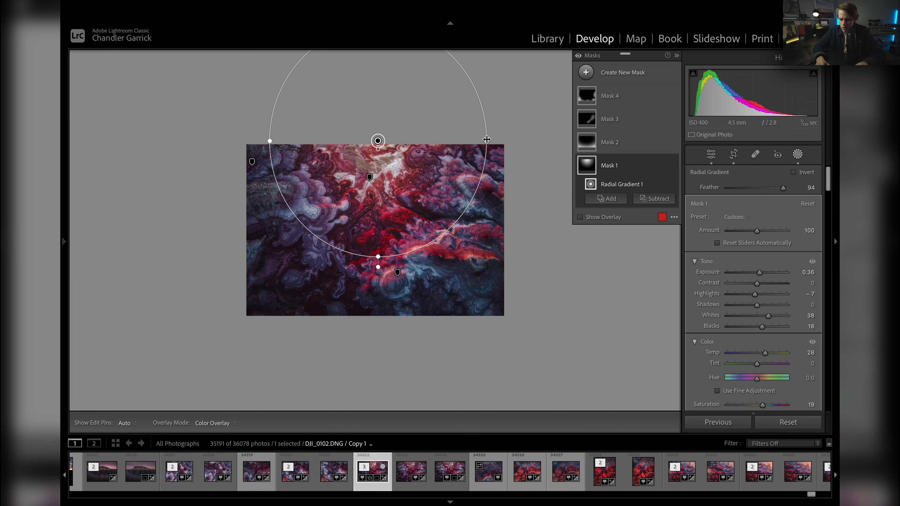
{"action": "left_click_drag", "start_coordinate": [378, 148], "coordinate": [380, 150]}
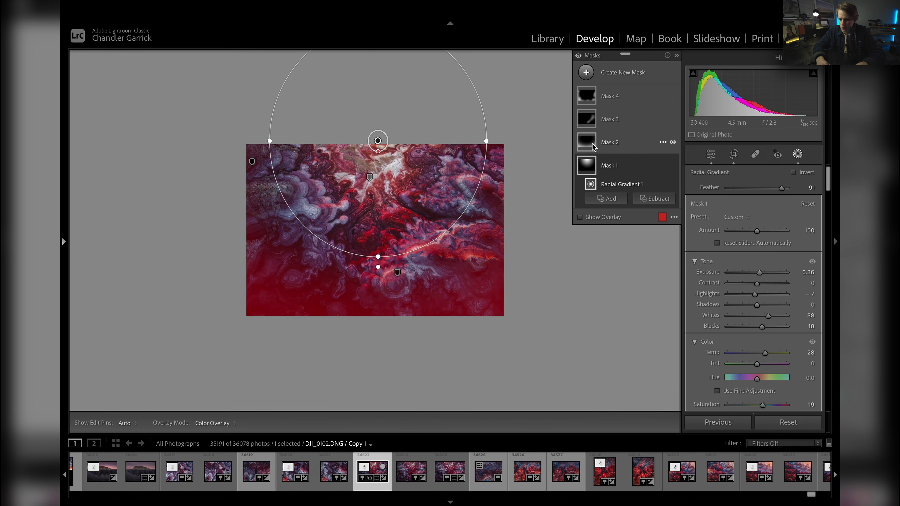
- Set the feather of Mask 2's inverted radial gradient to 27, narrow the gradient slightly, and leave masking
{"action": "left_click", "coordinate": [609, 142]}
{"action": "left_click_drag", "start_coordinate": [368, 254], "coordinate": [368, 294]}
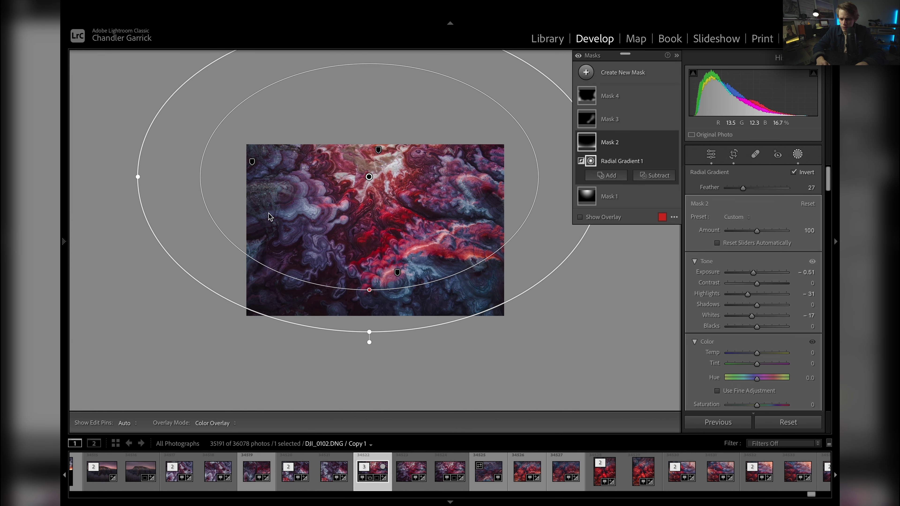
{"action": "left_click_drag", "start_coordinate": [137, 175], "coordinate": [142, 173]}
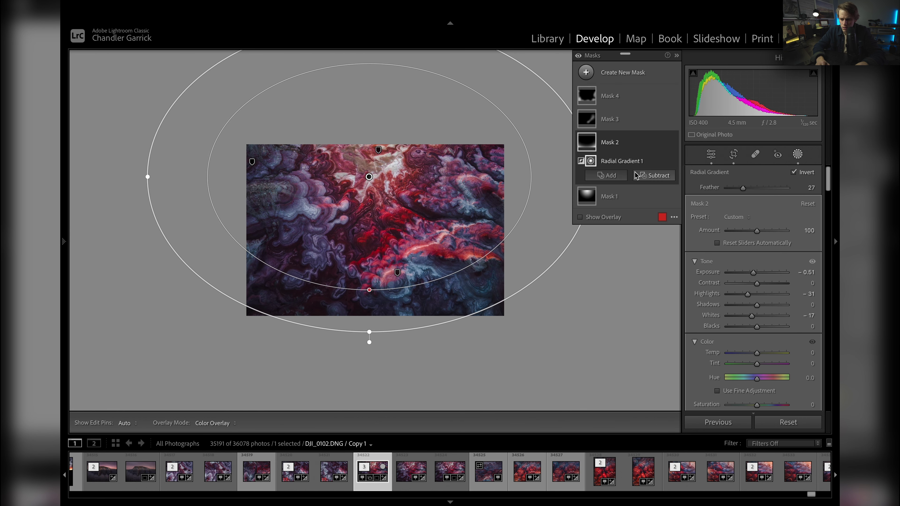
{"action": "left_click", "coordinate": [798, 155]}
{"action": "left_click", "coordinate": [384, 260]}
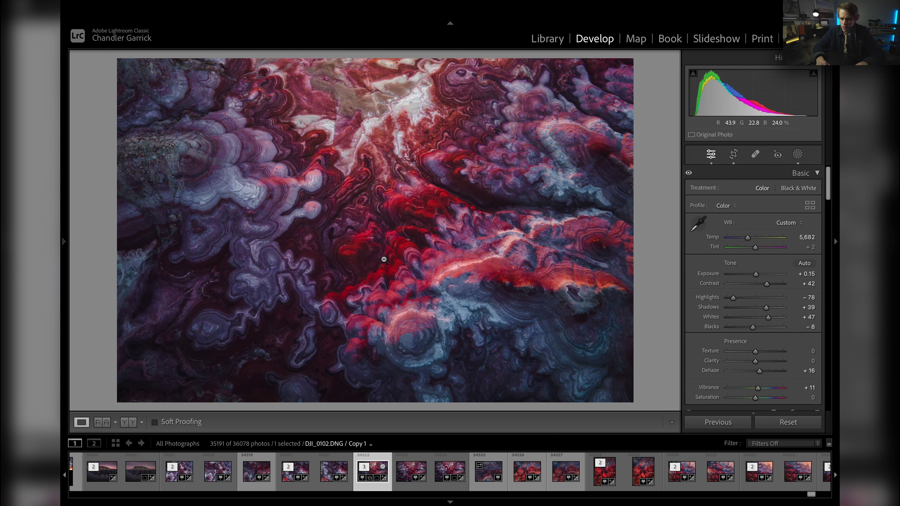
- Set the whole photo's whites to +53 and highlights to −99
{"action": "left_click", "coordinate": [155, 422]}
{"action": "left_click", "coordinate": [155, 423]}
{"action": "left_click_drag", "start_coordinate": [768, 319], "coordinate": [727, 298]}
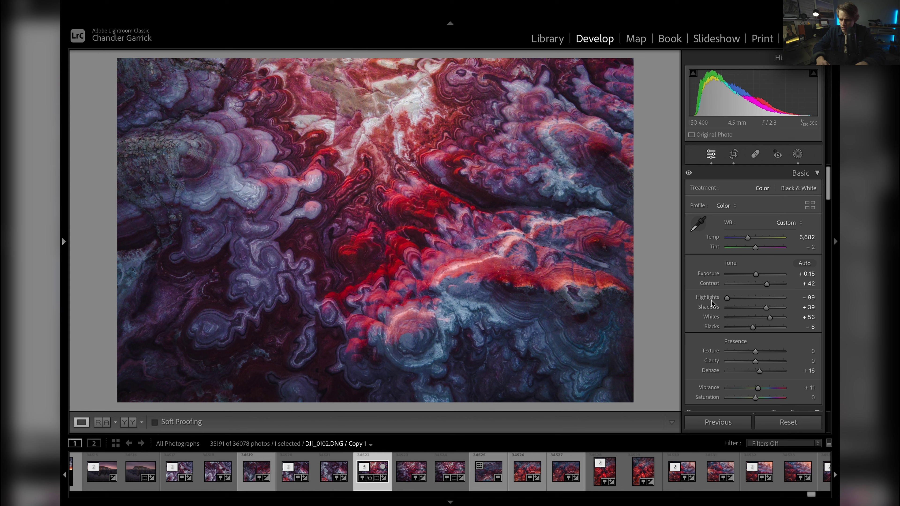
{"action": "scroll", "coordinate": [761, 332], "scroll_direction": "down", "scroll_amount": 10}
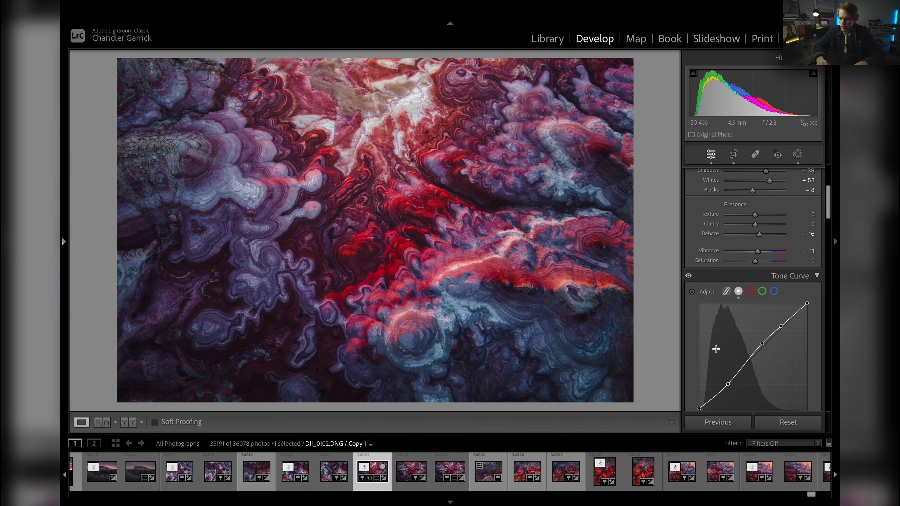
{"action": "scroll", "coordinate": [717, 352], "scroll_direction": "down", "scroll_amount": 2}
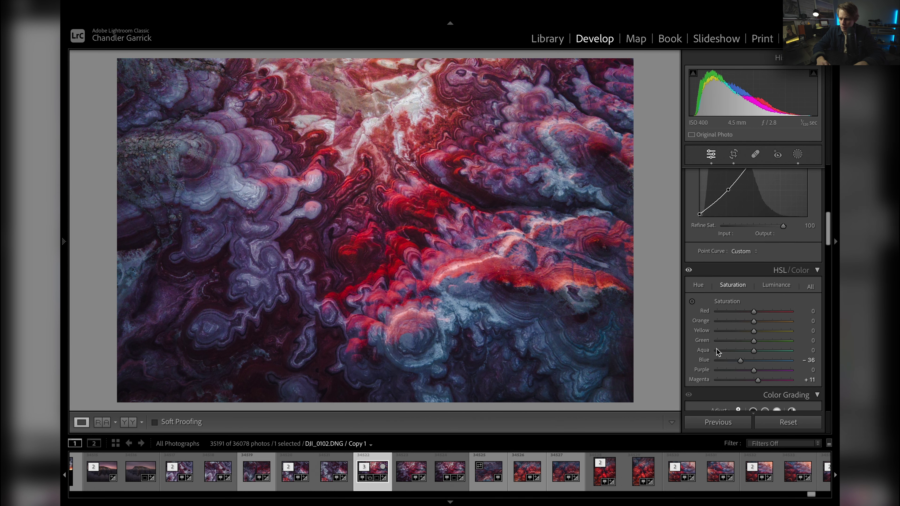
- Set the HSL blue saturation to −56, and the luminance to −31 for blue and +19 for both purple and magenta
{"action": "left_click", "coordinate": [776, 271]}
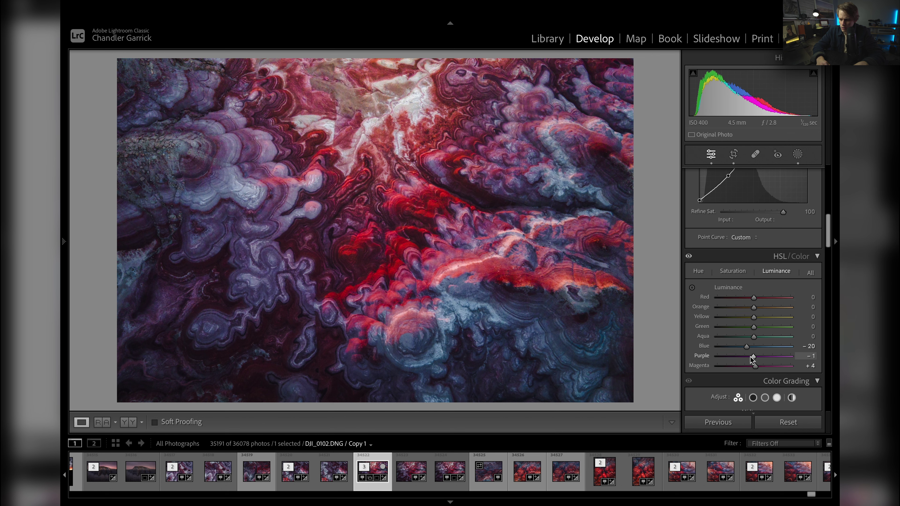
{"action": "mouse_move", "coordinate": [753, 356]}
{"action": "left_mouse_down"}
{"action": "mouse_move", "coordinate": [768, 359]}
{"action": "mouse_move", "coordinate": [727, 350]}
{"action": "mouse_move", "coordinate": [736, 350]}
{"action": "left_mouse_up"}
{"action": "left_click", "coordinate": [732, 272]}
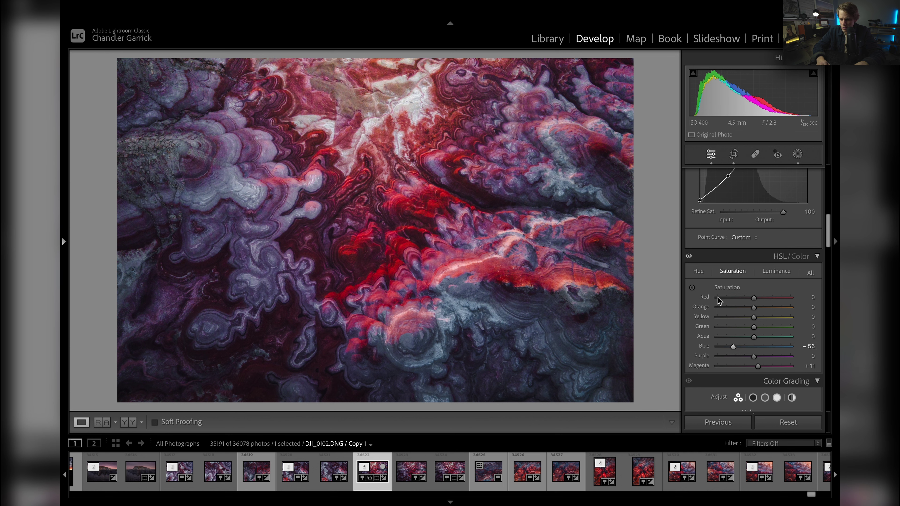
{"action": "mouse_move", "coordinate": [752, 310]}
{"action": "left_mouse_down"}
{"action": "mouse_move", "coordinate": [735, 312]}
{"action": "mouse_move", "coordinate": [753, 315]}
{"action": "left_mouse_up"}
{"action": "mouse_move", "coordinate": [755, 357]}
{"action": "left_mouse_down"}
{"action": "mouse_move", "coordinate": [769, 359]}
{"action": "mouse_move", "coordinate": [748, 368]}
{"action": "mouse_move", "coordinate": [767, 368]}
{"action": "mouse_move", "coordinate": [752, 371]}
{"action": "mouse_move", "coordinate": [779, 369]}
{"action": "mouse_move", "coordinate": [757, 370]}
{"action": "mouse_move", "coordinate": [774, 376]}
{"action": "mouse_move", "coordinate": [764, 377]}
{"action": "mouse_move", "coordinate": [761, 368]}
{"action": "left_mouse_up"}
{"action": "left_click", "coordinate": [774, 272]}
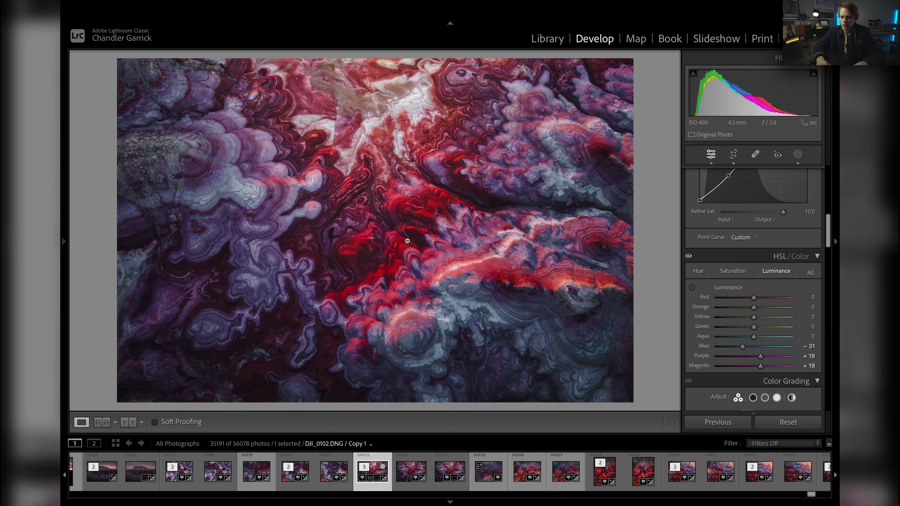
{"action": "left_click", "coordinate": [733, 270]}
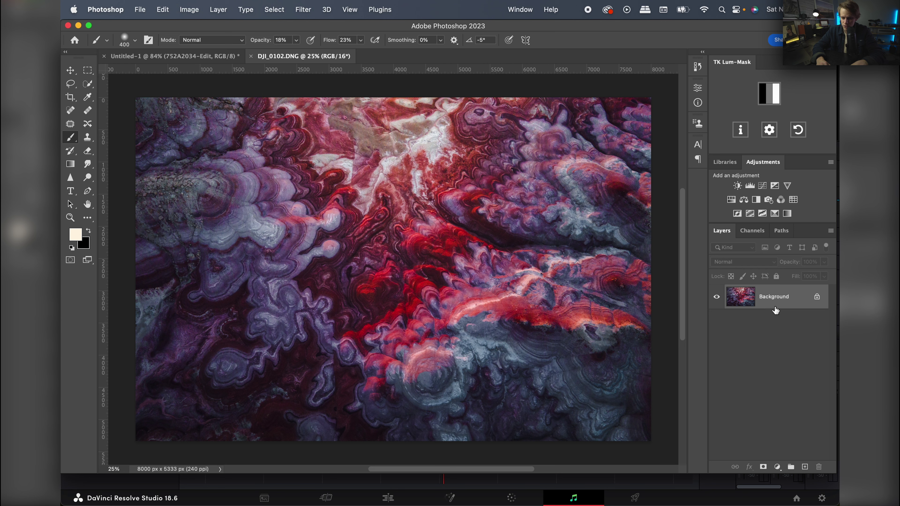
- In Photoshop, duplicate the Background layer, name the copy Orton, and unlock the original background
{"action": "key", "text": "super+j"}
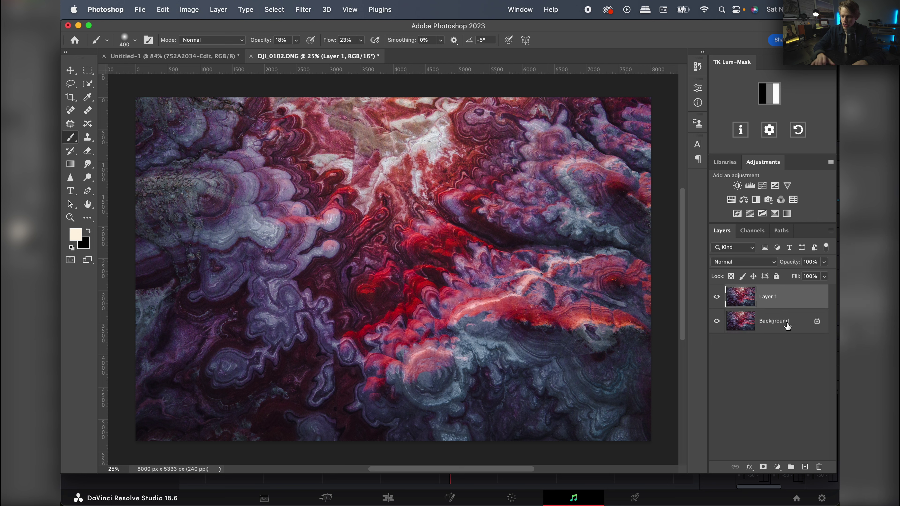
{"action": "left_click", "coordinate": [820, 324]}
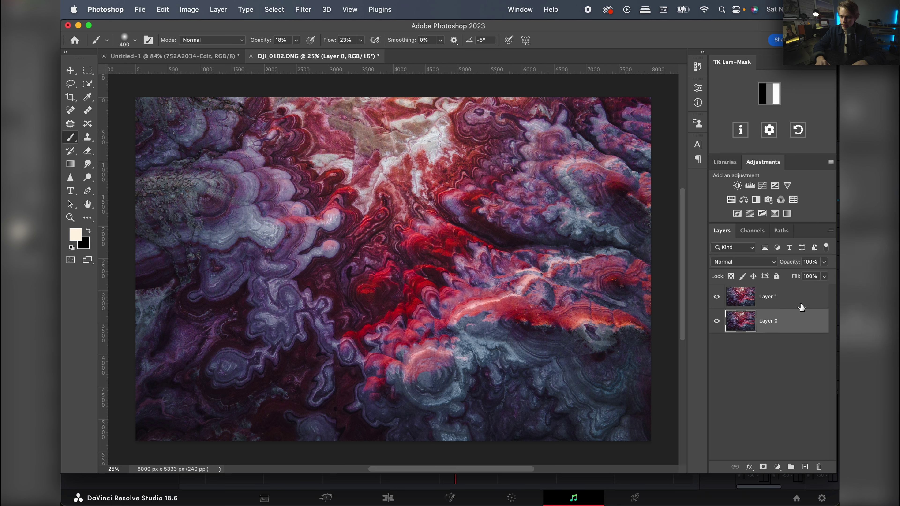
{"action": "left_click", "coordinate": [776, 301]}
{"action": "double_click", "coordinate": [769, 297]}
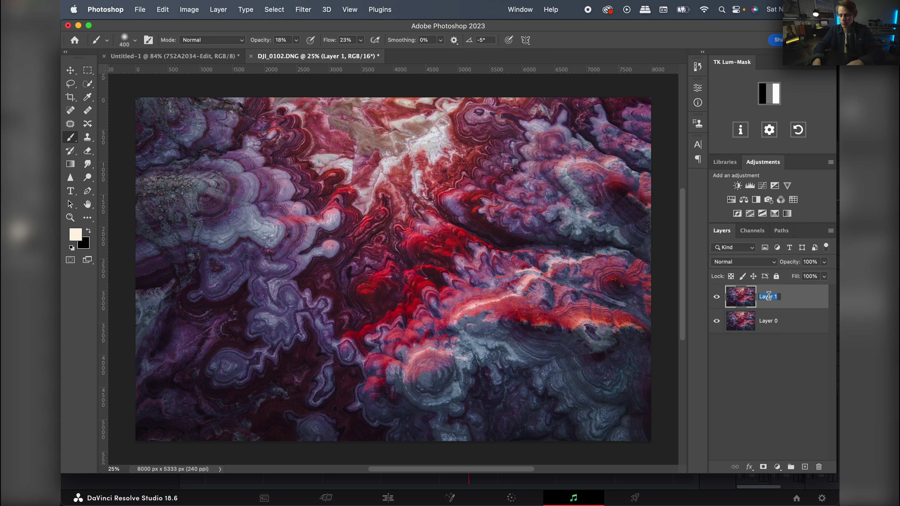
{"action": "type", "text": "Orton"}
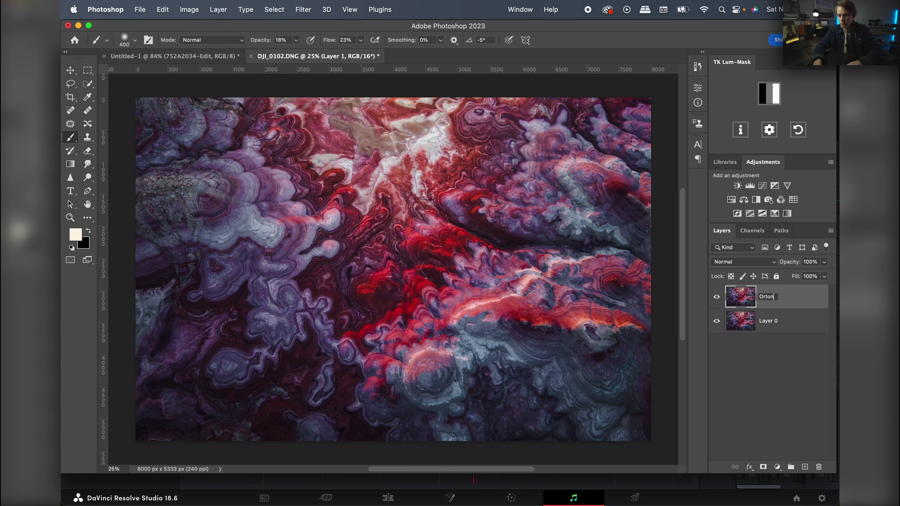
{"action": "key", "text": "Return"}
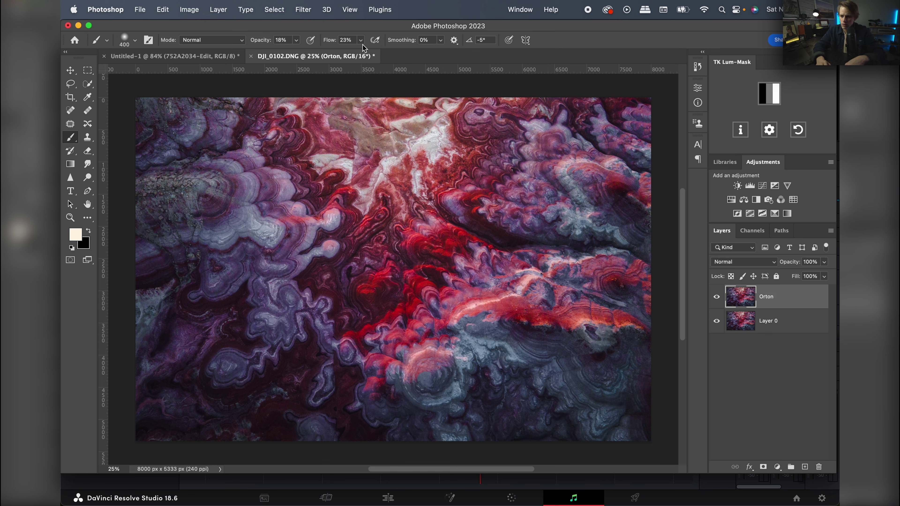
- Apply a Gaussian Blur with a 41.6-pixel radius to the Orton layer
{"action": "left_click", "coordinate": [303, 10]}
{"action": "mouse_move", "coordinate": [326, 9]}
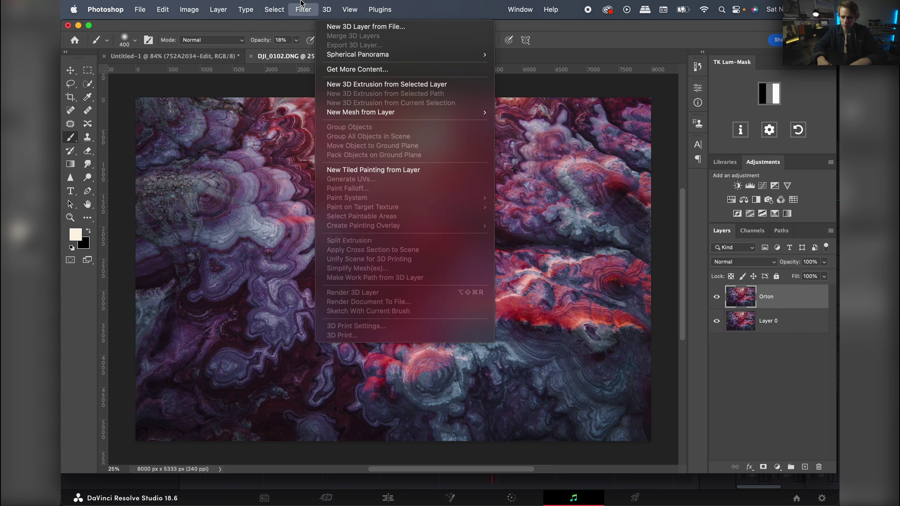
{"action": "mouse_move", "coordinate": [334, 147]}
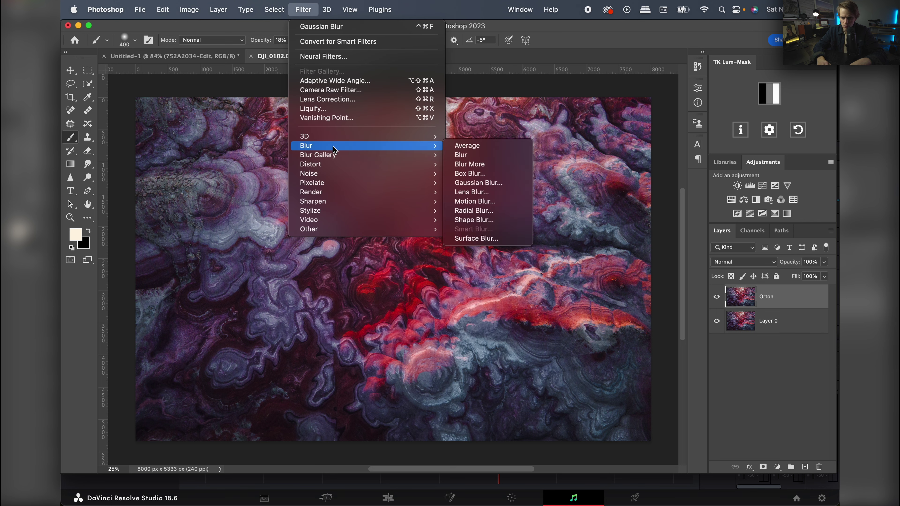
{"action": "left_click", "coordinate": [479, 183]}
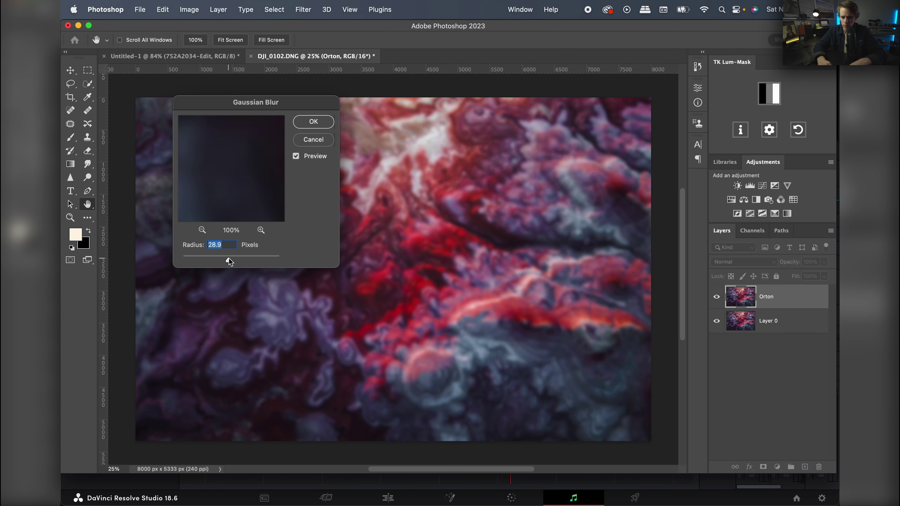
{"action": "left_click_drag", "start_coordinate": [231, 261], "coordinate": [235, 262]}
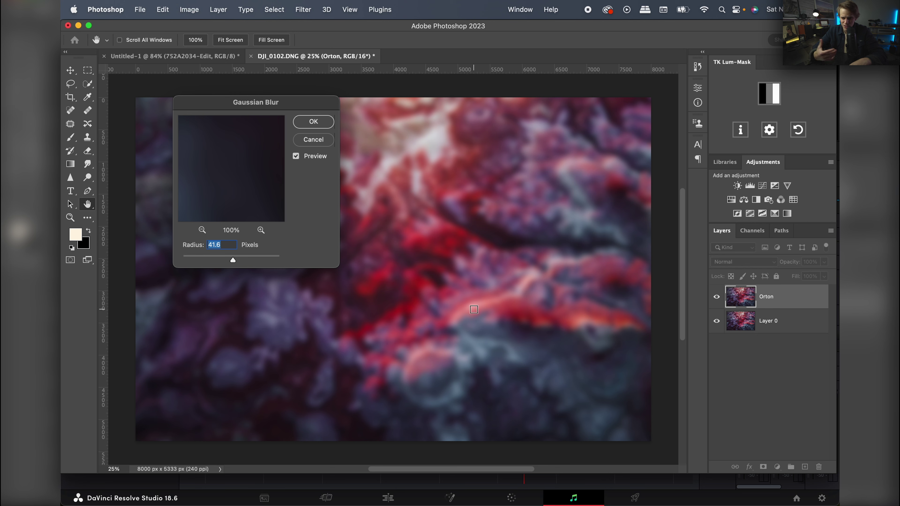
{"action": "left_click", "coordinate": [309, 122]}
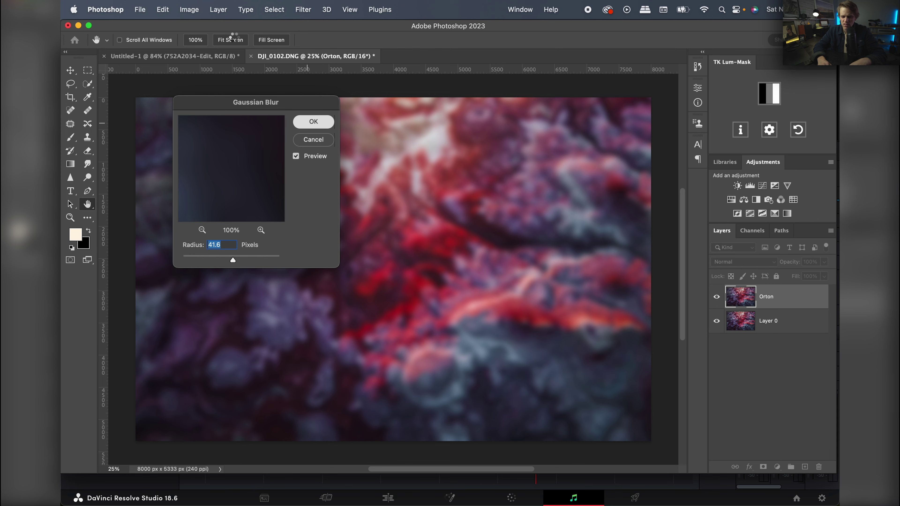
- Apply a Brightness/Contrast adjustment to the Orton layer with contrast 100 and brightness 9
{"action": "left_click", "coordinate": [190, 13]}
{"action": "mouse_move", "coordinate": [200, 41]}
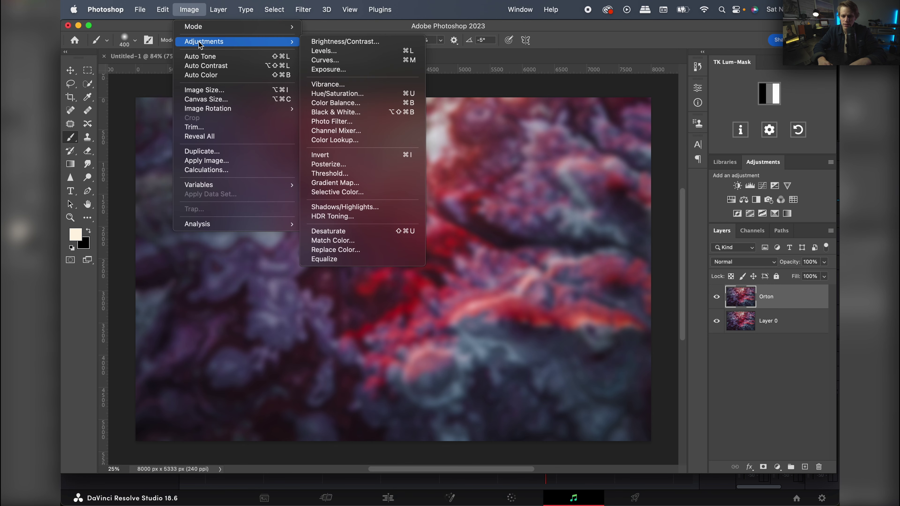
{"action": "left_click", "coordinate": [343, 41]}
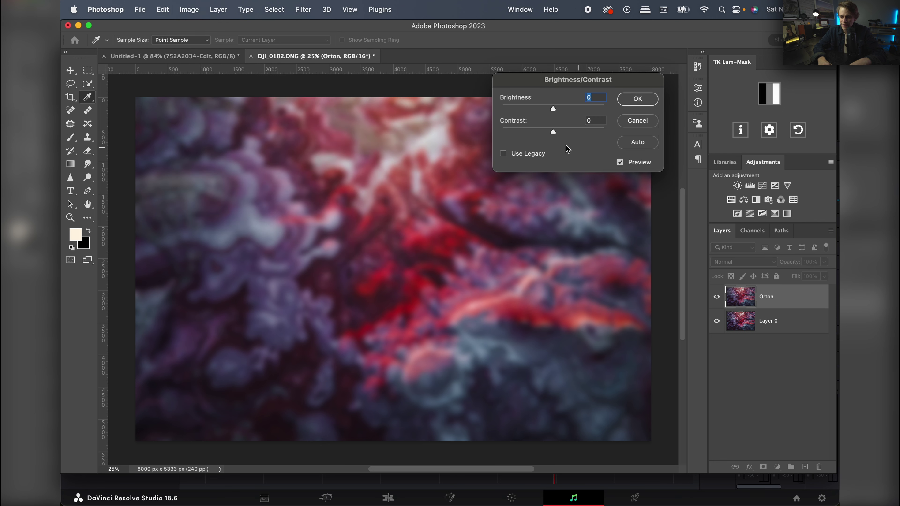
{"action": "left_click_drag", "start_coordinate": [554, 132], "coordinate": [650, 135]}
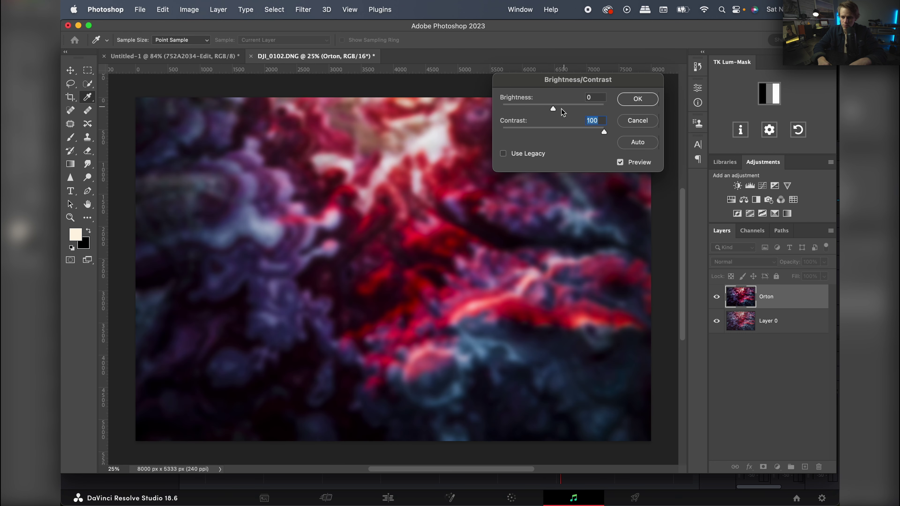
{"action": "left_click_drag", "start_coordinate": [562, 109], "coordinate": [556, 108]}
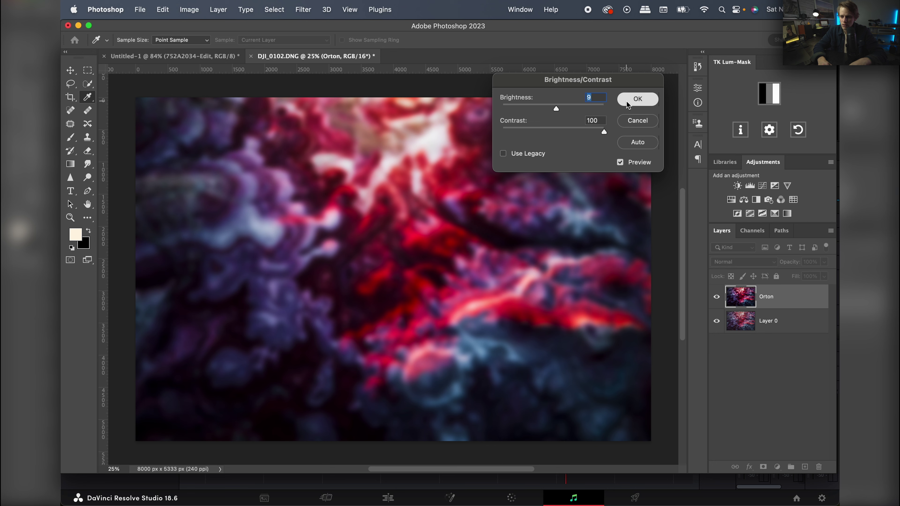
{"action": "left_click", "coordinate": [635, 99]}
{"action": "key", "text": "b"}
- Shift the Orton layer's color balance toward yellow, by −14 in the midtones and slightly in the highlights
{"action": "left_click", "coordinate": [190, 9]}
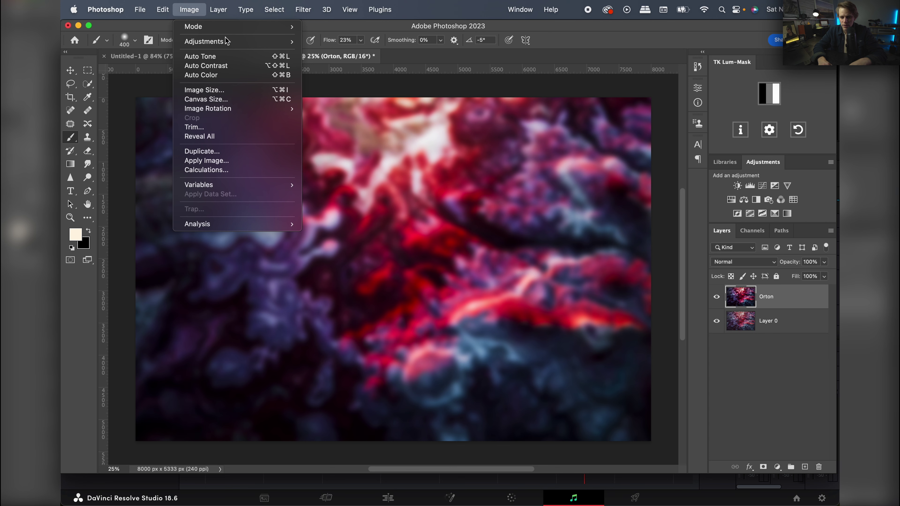
{"action": "mouse_move", "coordinate": [234, 42]}
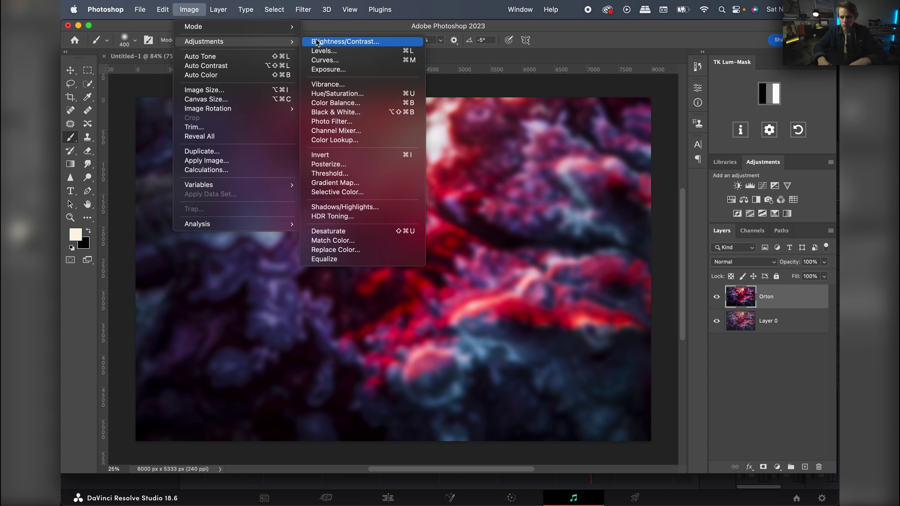
{"action": "left_click", "coordinate": [352, 105]}
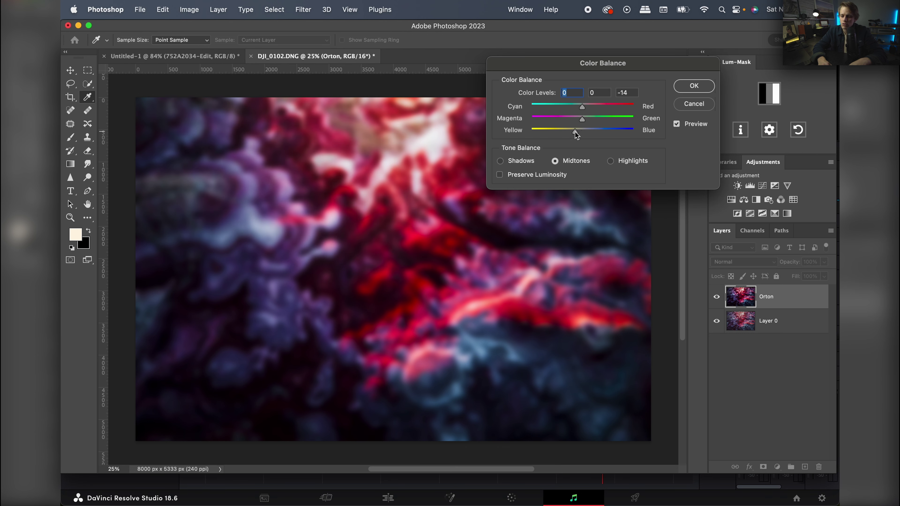
{"action": "left_click", "coordinate": [575, 132]}
{"action": "left_click", "coordinate": [581, 120]}
{"action": "left_click", "coordinate": [611, 162]}
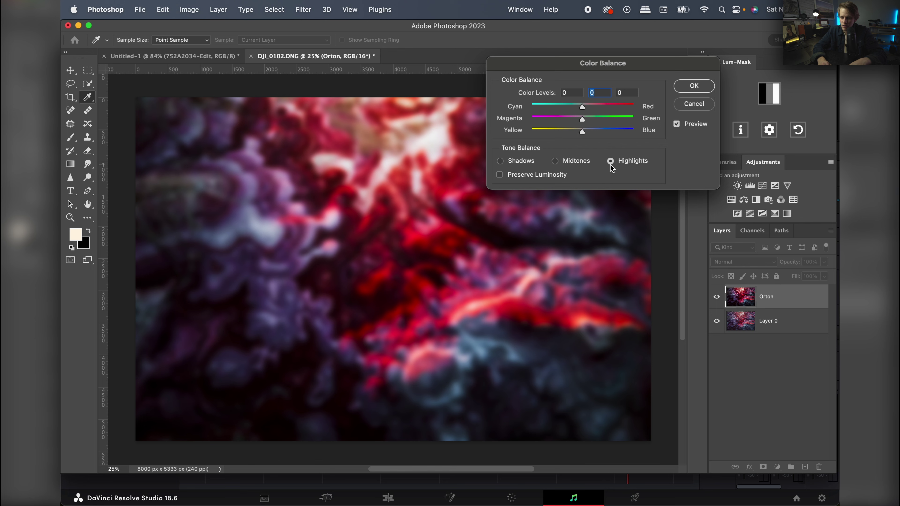
{"action": "left_click", "coordinate": [580, 131]}
{"action": "left_click_drag", "start_coordinate": [578, 134], "coordinate": [579, 135]}
{"action": "left_click", "coordinate": [693, 85]}
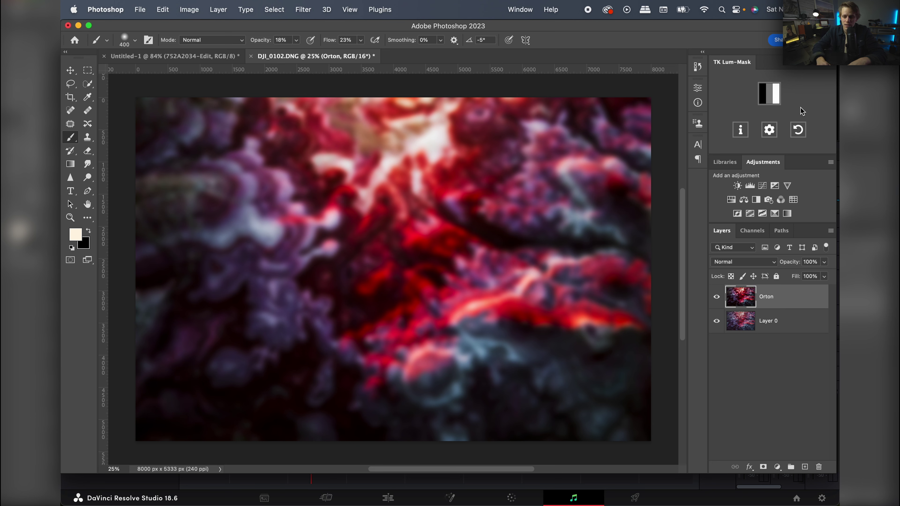
- Generate a TK luminosity mask of the bright areas and apply it as the Orton layer's mask
{"action": "left_click", "coordinate": [770, 99]}
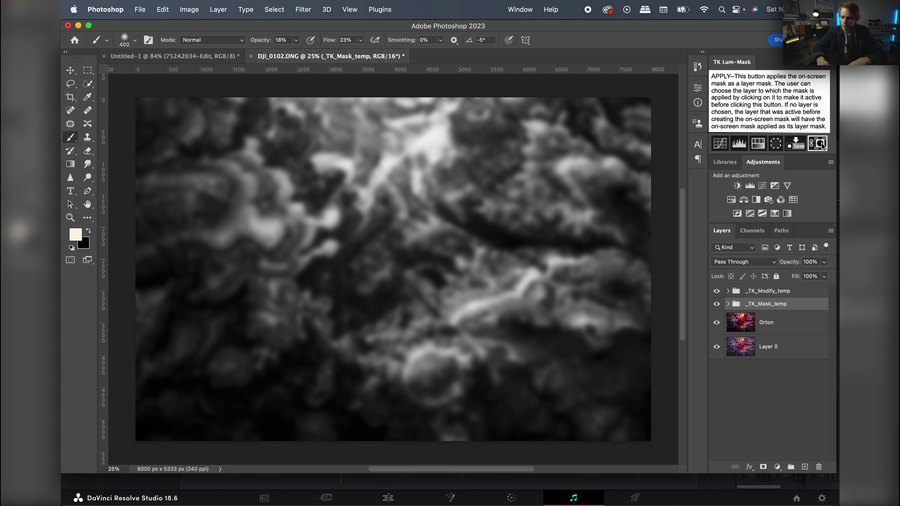
{"action": "left_click", "coordinate": [821, 144]}
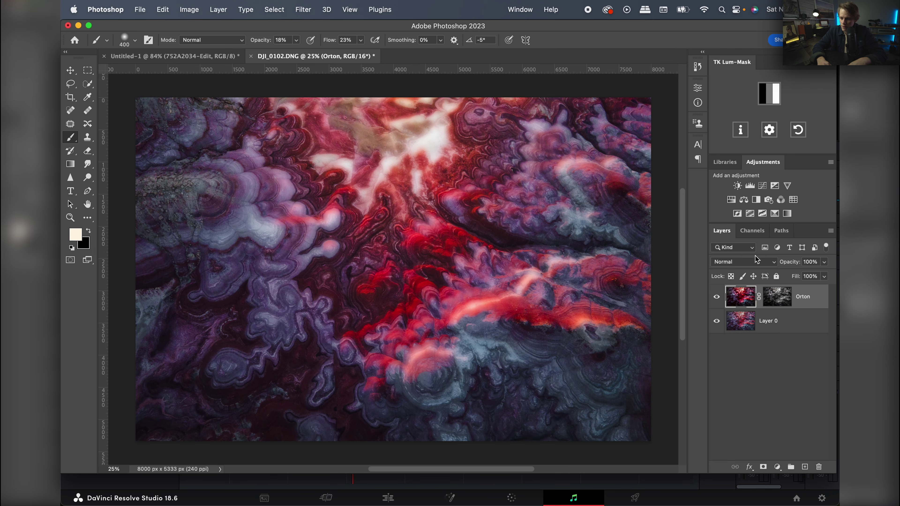
- Blend the Orton layer in Soft Light mode at 38% opacity, and compare the photo with and without it
{"action": "left_click", "coordinate": [744, 261]}
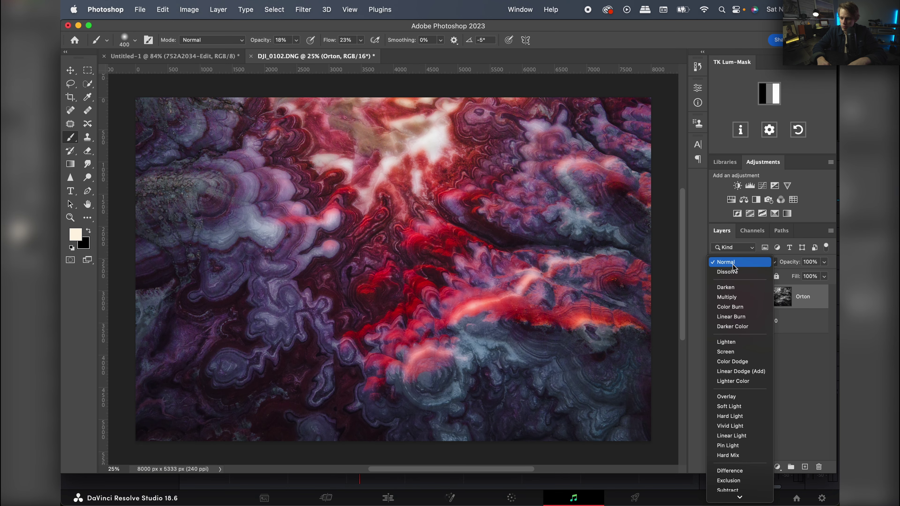
{"action": "left_click", "coordinate": [732, 408]}
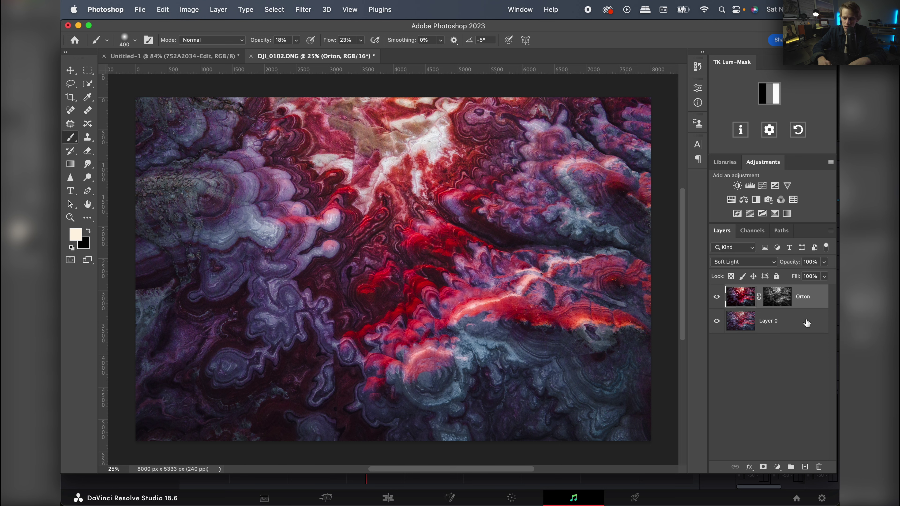
{"action": "left_click", "coordinate": [824, 263]}
{"action": "left_click_drag", "start_coordinate": [824, 269], "coordinate": [796, 277]}
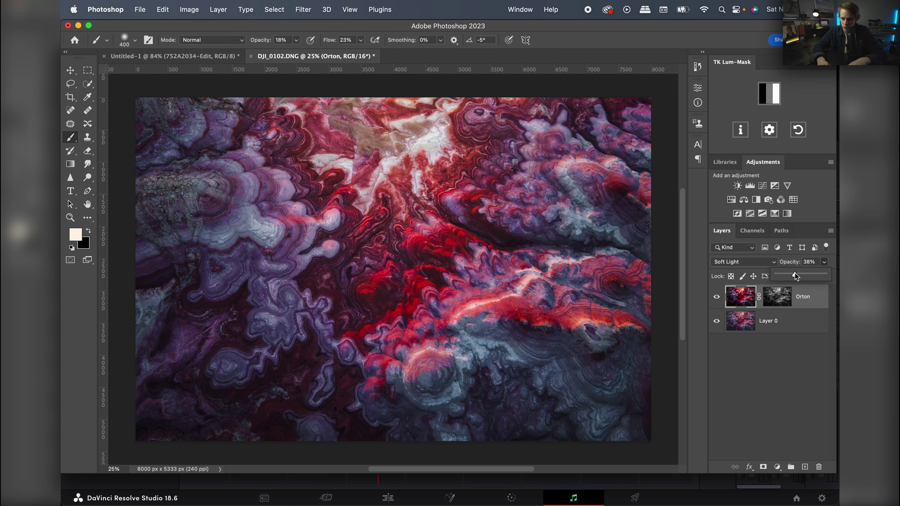
{"action": "left_click", "coordinate": [717, 298]}
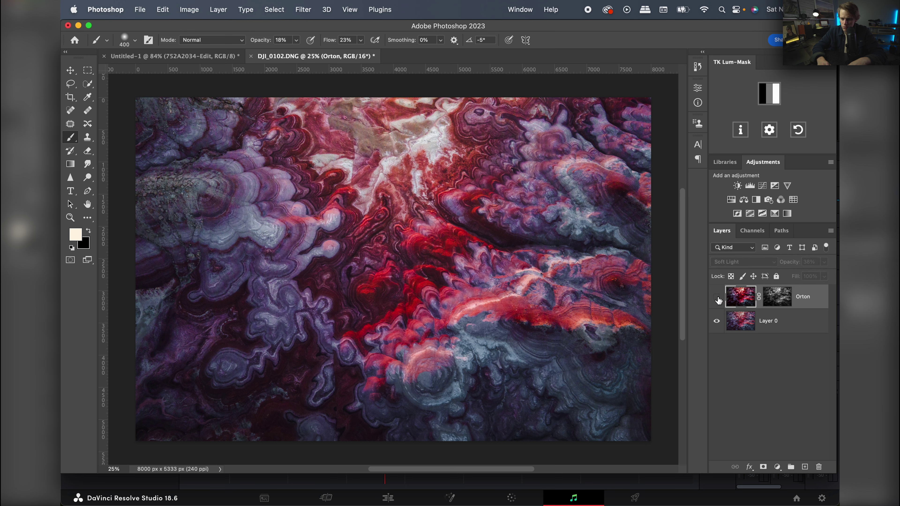
{"action": "left_click", "coordinate": [717, 298]}
{"action": "left_click", "coordinate": [717, 298]}
{"action": "left_click", "coordinate": [717, 298]}
- Stamp the Orton layer and Layer 0 together into a new merged layer above them
{"action": "left_click", "coordinate": [810, 324]}
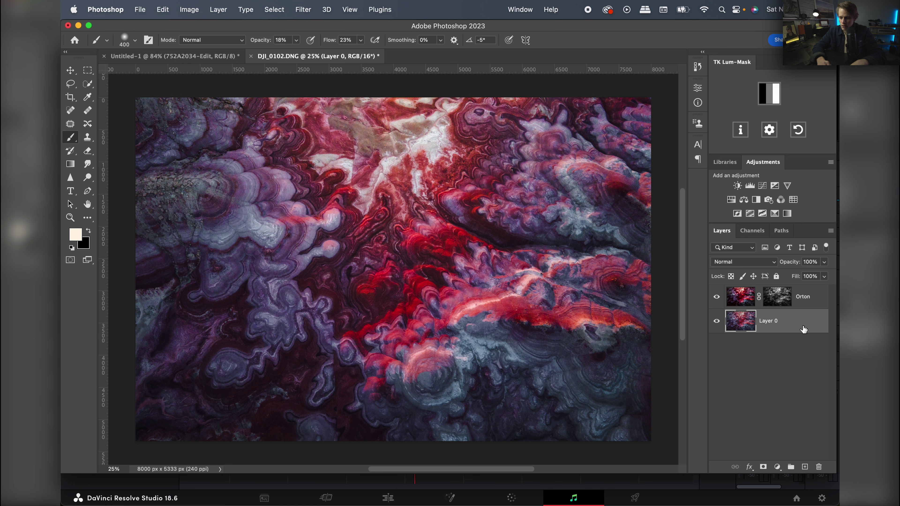
{"action": "left_click", "coordinate": [814, 302], "text": "shift"}
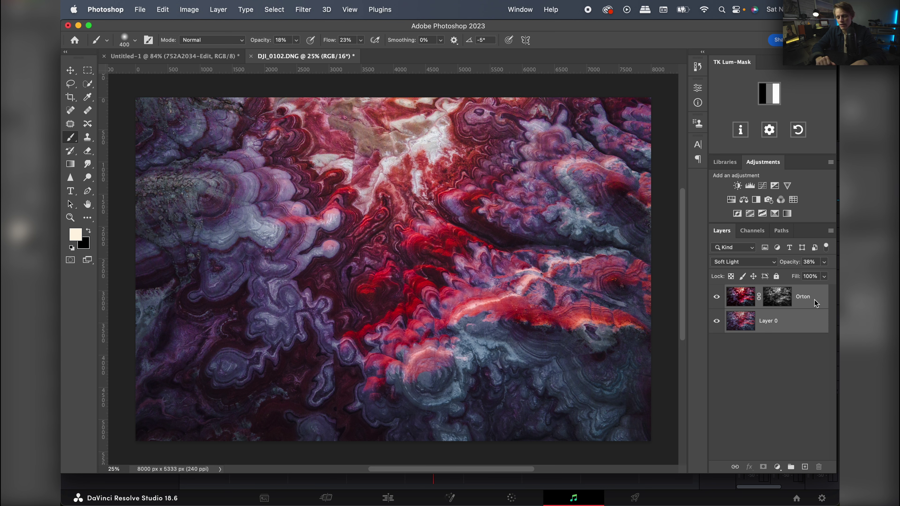
{"action": "key", "text": "super+alt+shift+e"}
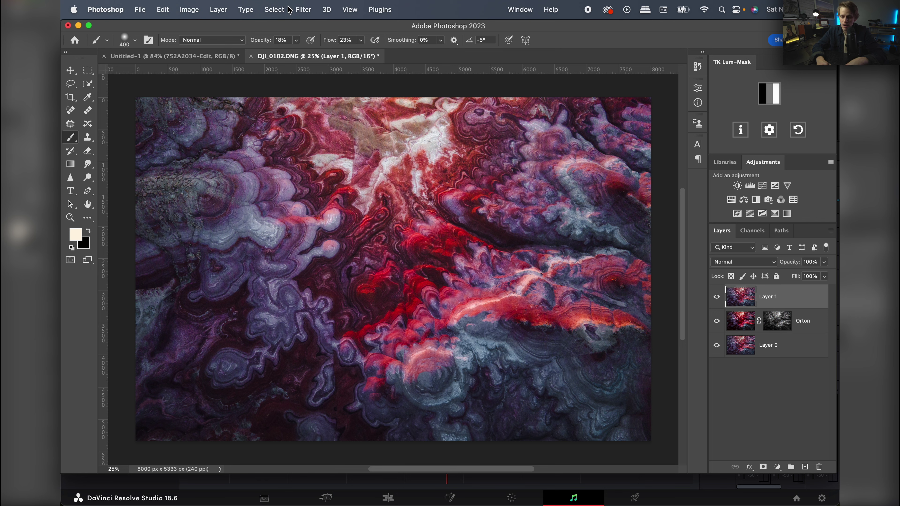
- Apply a High Pass filter with a 2.0-pixel radius to the merged top layer
{"action": "left_click", "coordinate": [302, 10]}
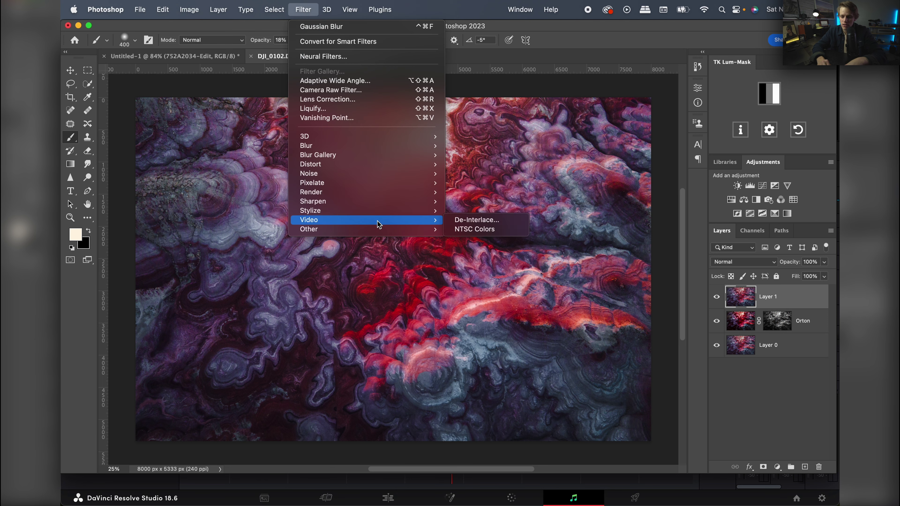
{"action": "left_click", "coordinate": [464, 240]}
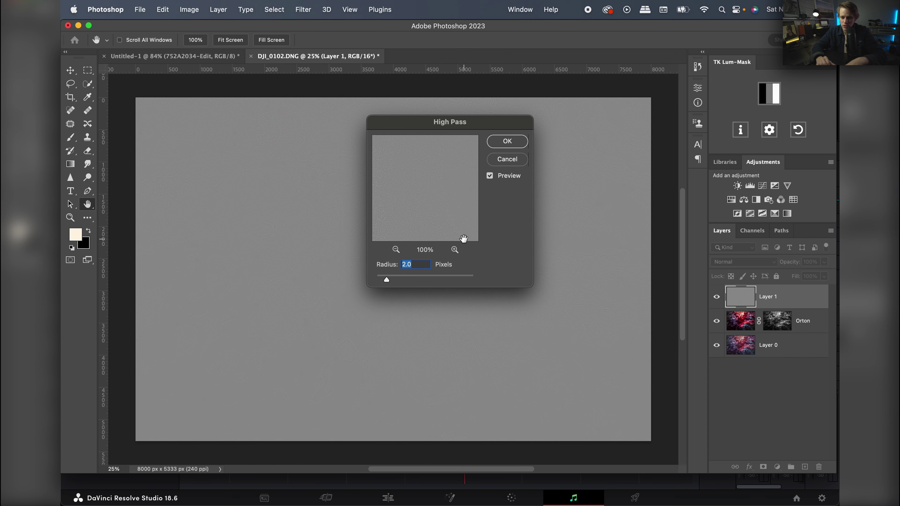
{"action": "left_click", "coordinate": [516, 142]}
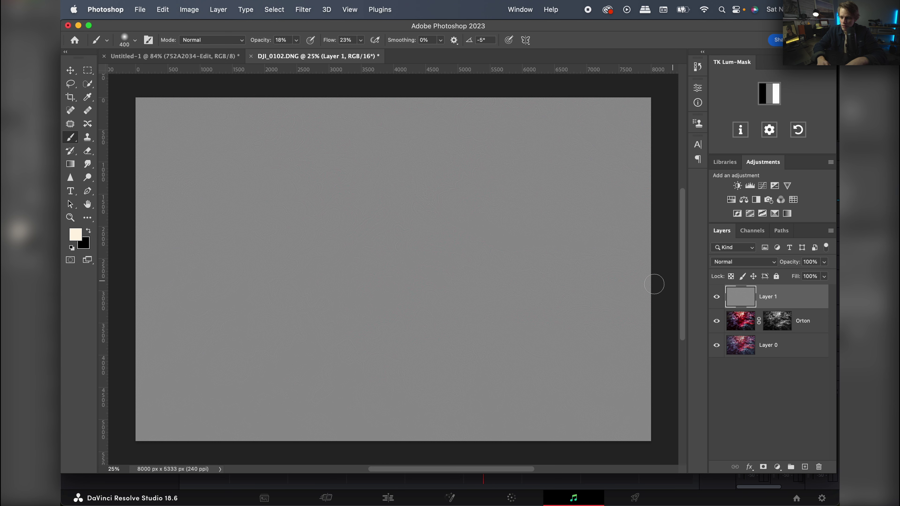
- Blend the high-pass layer in Soft Light mode, then save and close the document to return to Lightroom
{"action": "left_click", "coordinate": [732, 264]}
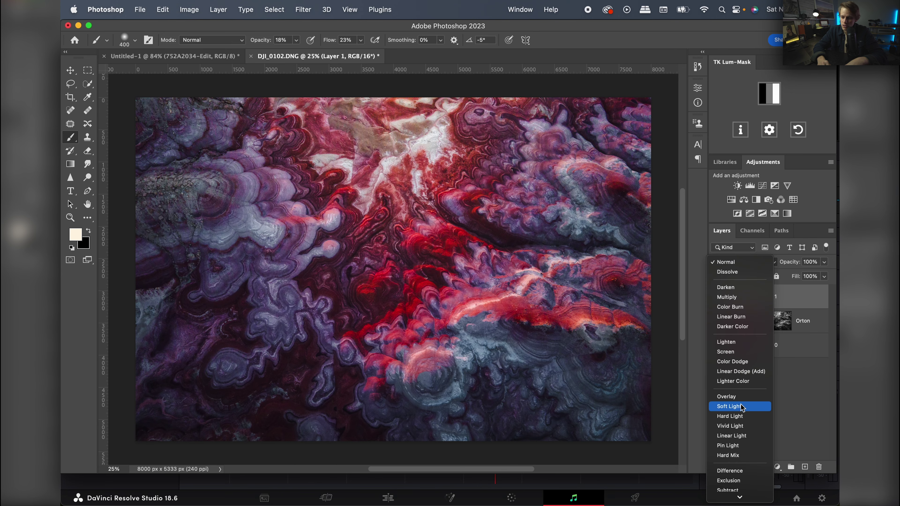
{"action": "left_click", "coordinate": [742, 408]}
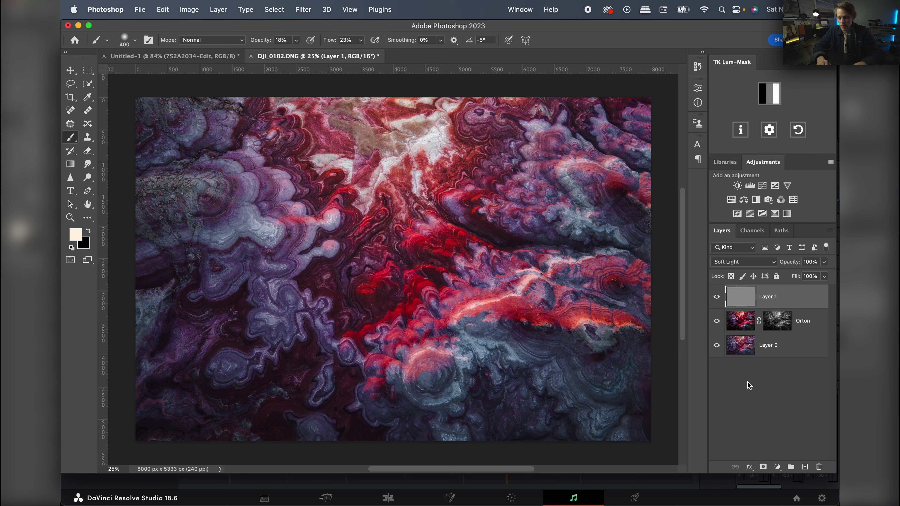
{"action": "key", "text": "super+w"}
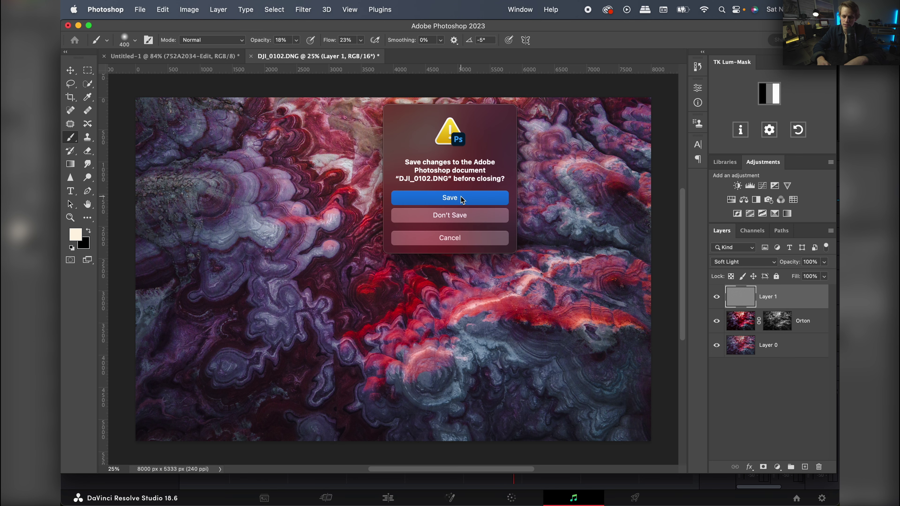
{"action": "left_click", "coordinate": [462, 199]}
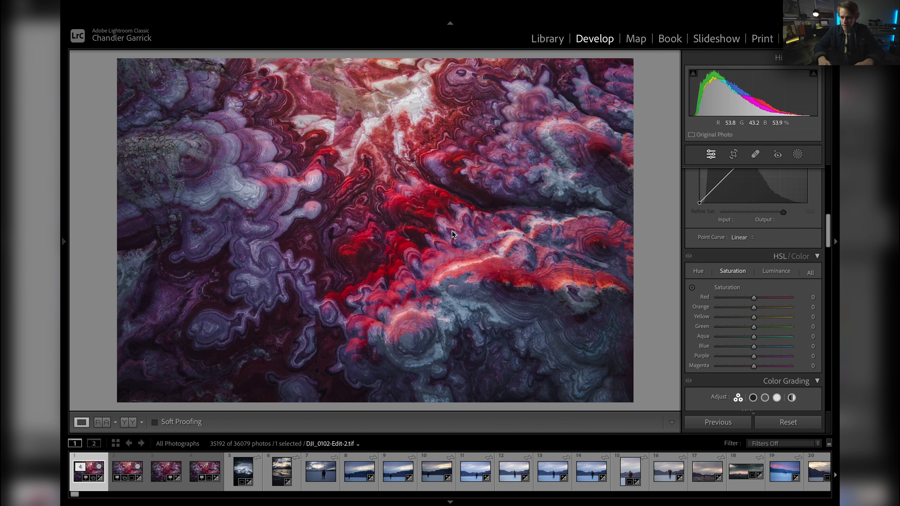
- Set the photo's Contrast to +2 and Highlights to -11 in the basic tone adjustments
{"action": "scroll", "coordinate": [728, 277], "scroll_direction": "up", "scroll_amount": 5}
{"action": "scroll", "coordinate": [729, 276], "scroll_direction": "up", "scroll_amount": 5}
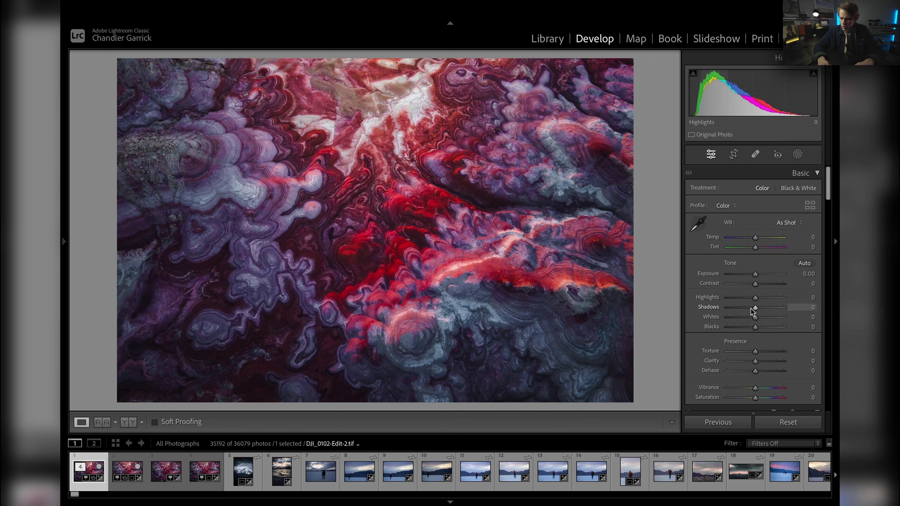
{"action": "left_click_drag", "start_coordinate": [755, 298], "coordinate": [757, 284]}
- Add a wide radial gradient mask around the photo's upper centre, with Feather 41 and inverted to cover the edges
{"action": "left_click", "coordinate": [798, 154]}
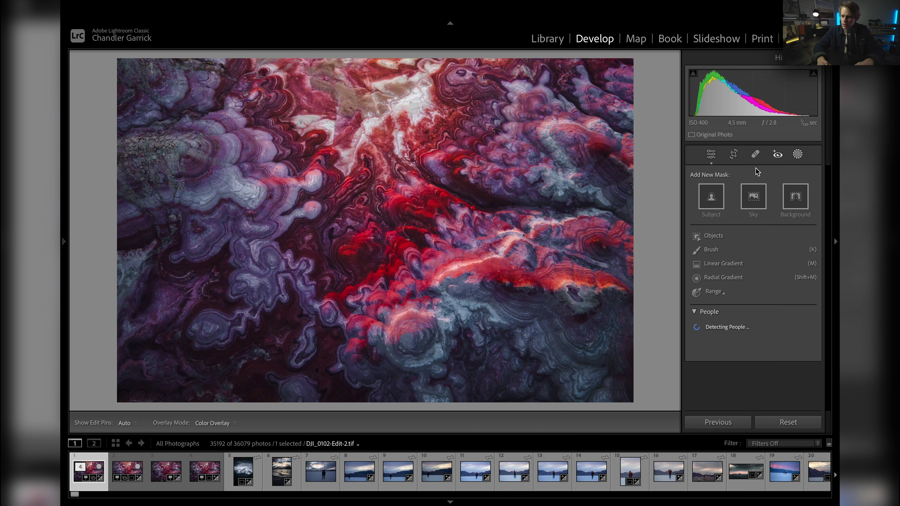
{"action": "left_click", "coordinate": [723, 279]}
{"action": "key", "text": "ctrl+minus"}
{"action": "key", "text": "ctrl+minus"}
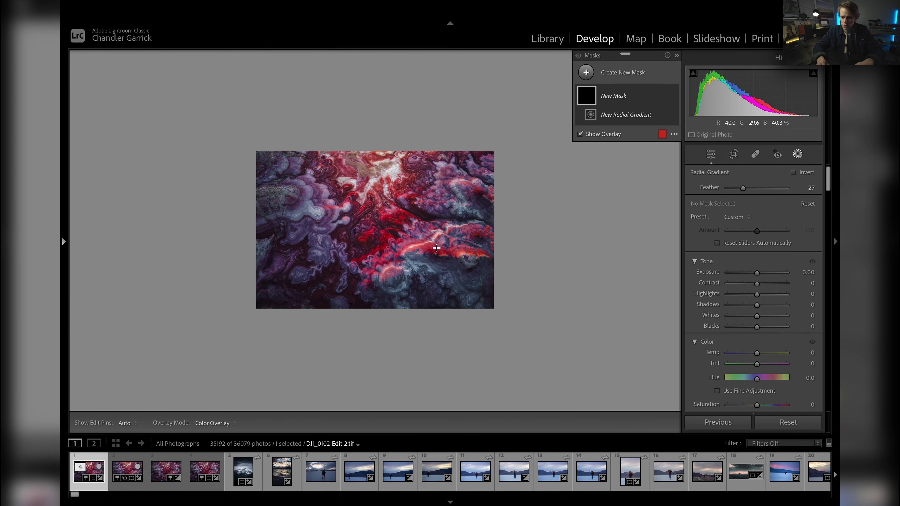
{"action": "left_click_drag", "start_coordinate": [370, 213], "coordinate": [470, 274]}
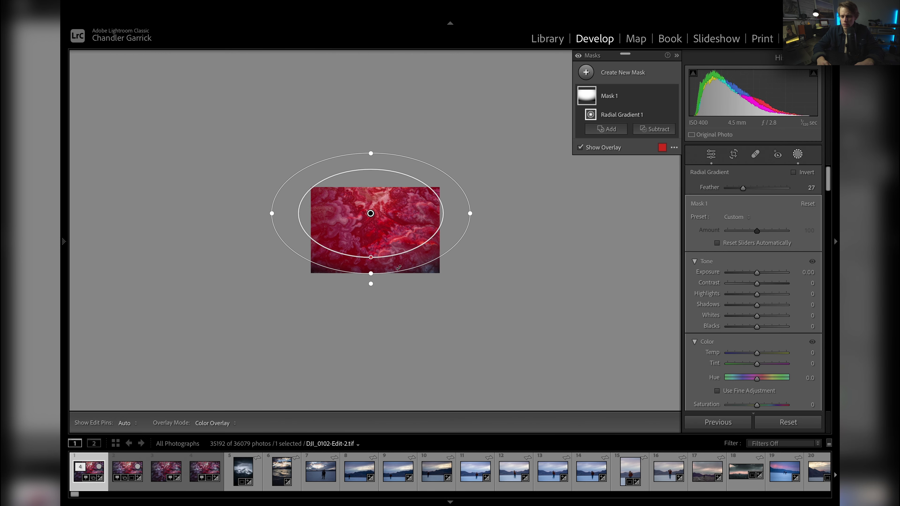
{"action": "left_click_drag", "start_coordinate": [371, 260], "coordinate": [370, 249]}
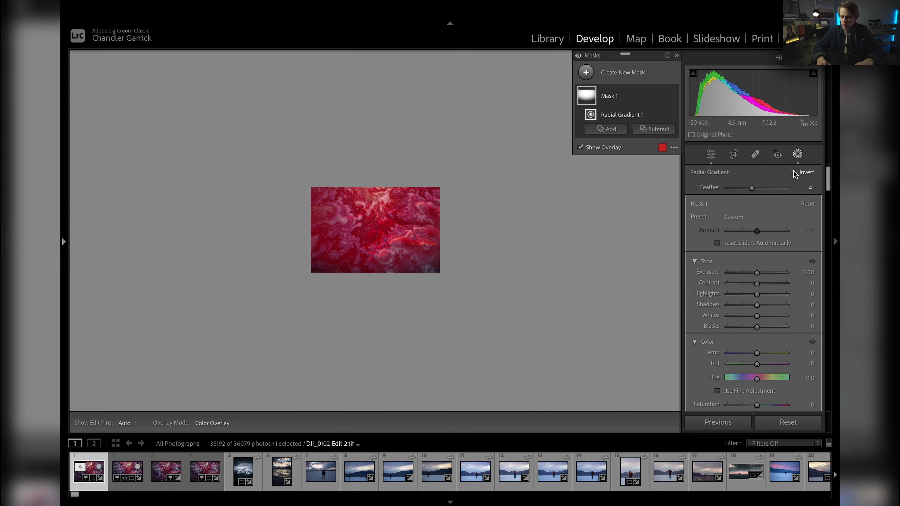
{"action": "left_click", "coordinate": [793, 172]}
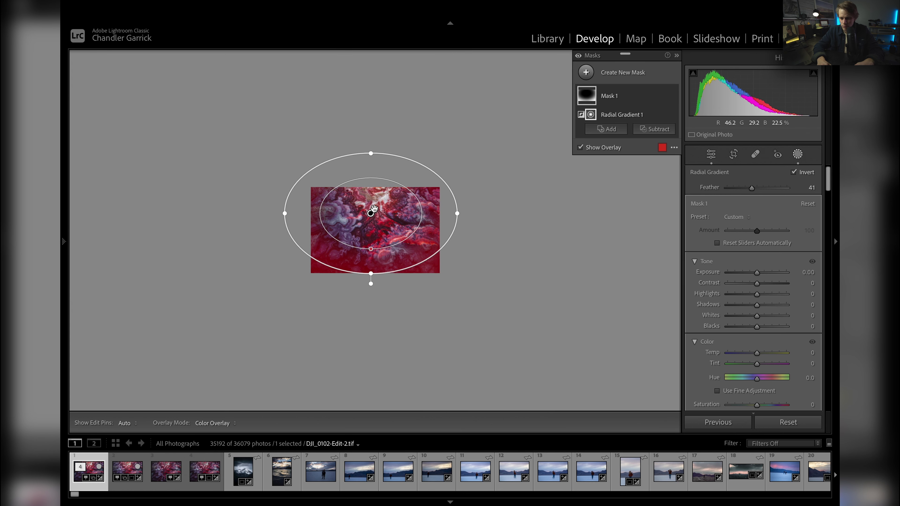
{"action": "left_click_drag", "start_coordinate": [370, 216], "coordinate": [372, 218]}
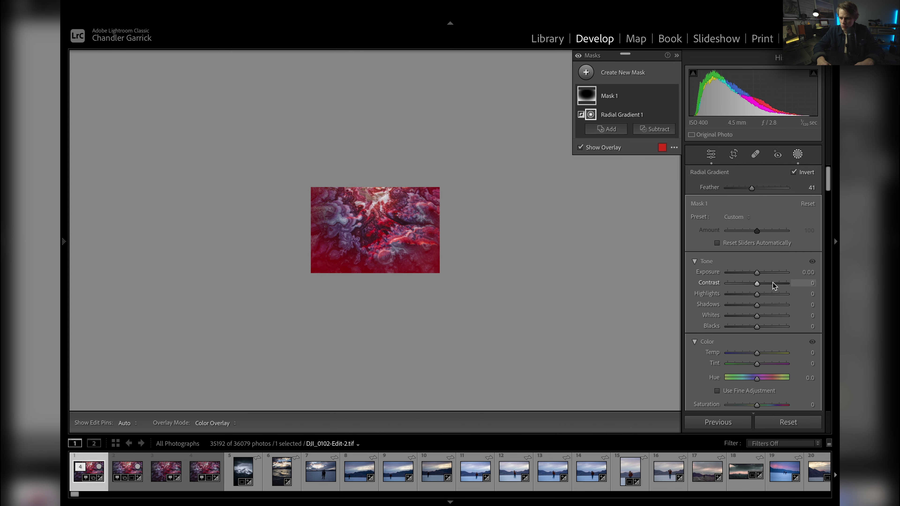
- Slightly lower the exposure and whites within the inverted radial mask, and finish masking
{"action": "left_click_drag", "start_coordinate": [761, 278], "coordinate": [759, 278]}
{"action": "left_click_drag", "start_coordinate": [757, 316], "coordinate": [753, 315]}
{"action": "left_click", "coordinate": [798, 154]}
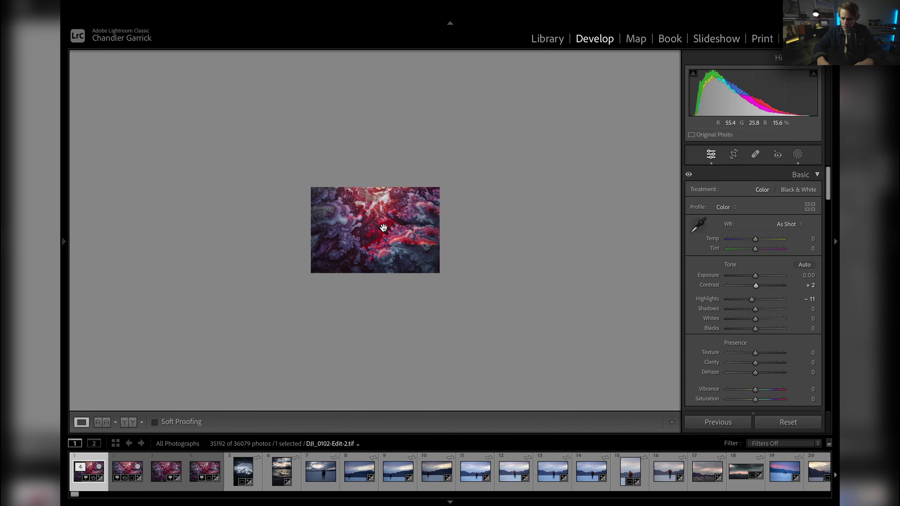
- Compare the fitted photo with its before state, and preview it with soft proofing on and off
{"action": "left_click", "coordinate": [380, 230]}
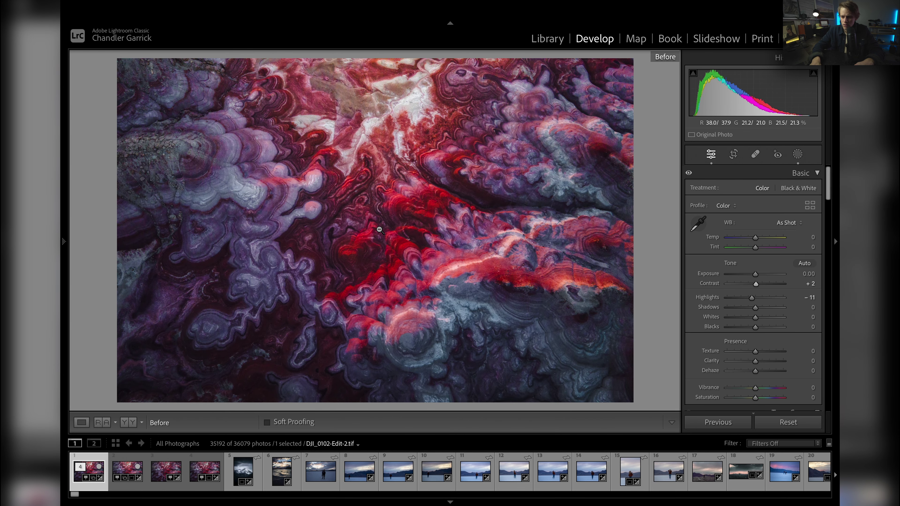
{"action": "scroll", "coordinate": [746, 362], "scroll_direction": "down", "scroll_amount": 5}
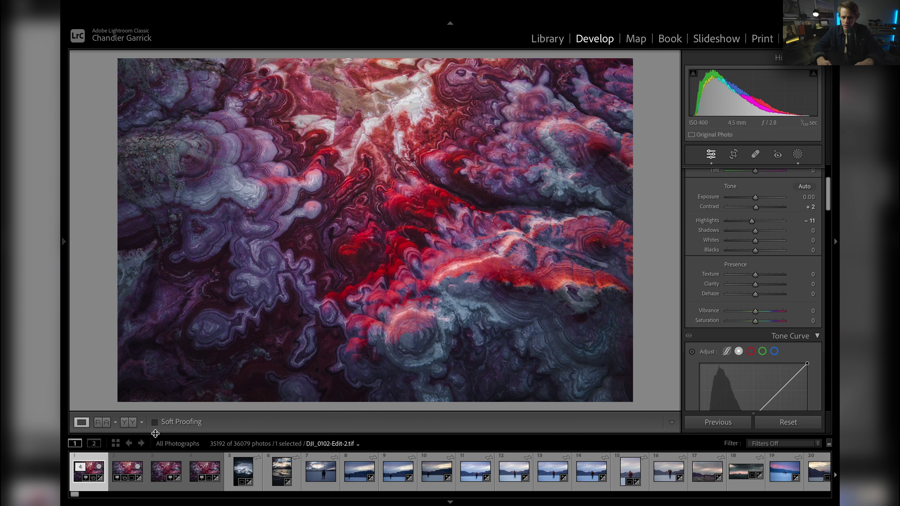
{"action": "left_click", "coordinate": [154, 422]}
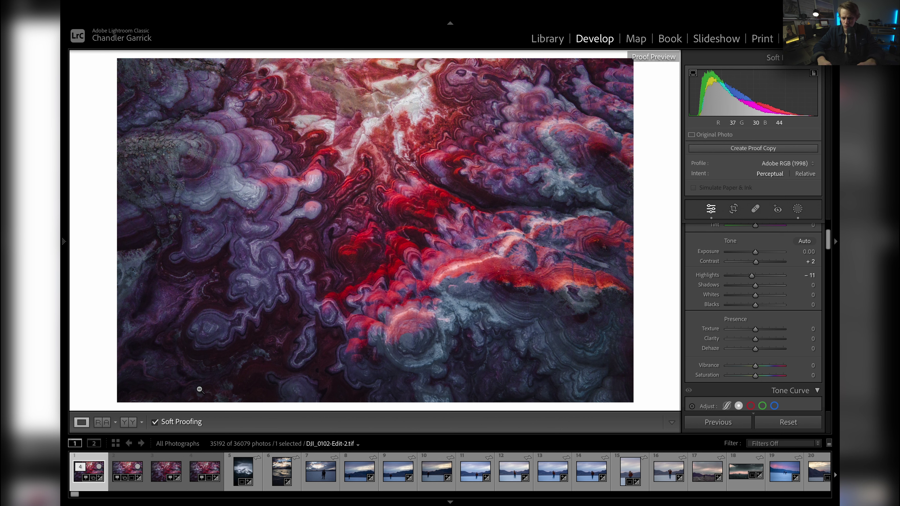
{"action": "left_click", "coordinate": [155, 422]}
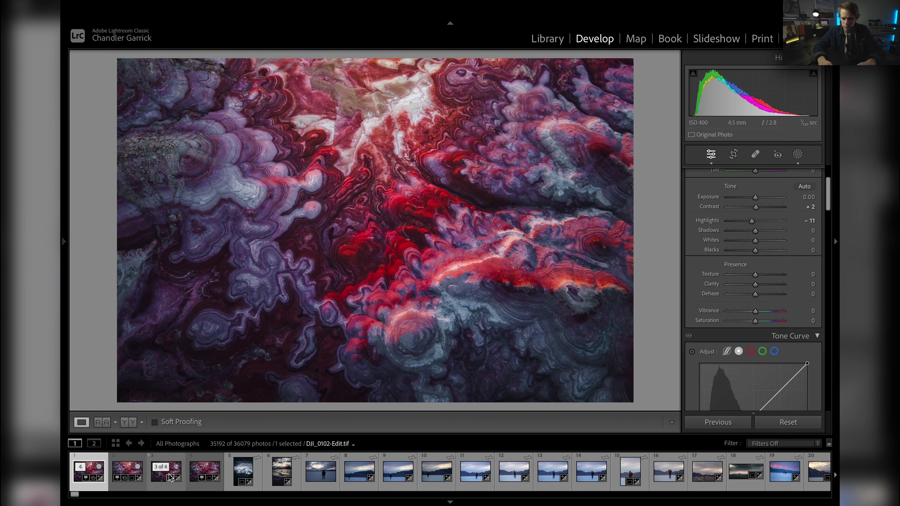
- Raise the tone curve's black point to output 3 and add a shadow point at input 61, output 58
{"action": "scroll", "coordinate": [749, 340], "scroll_direction": "down", "scroll_amount": 5}
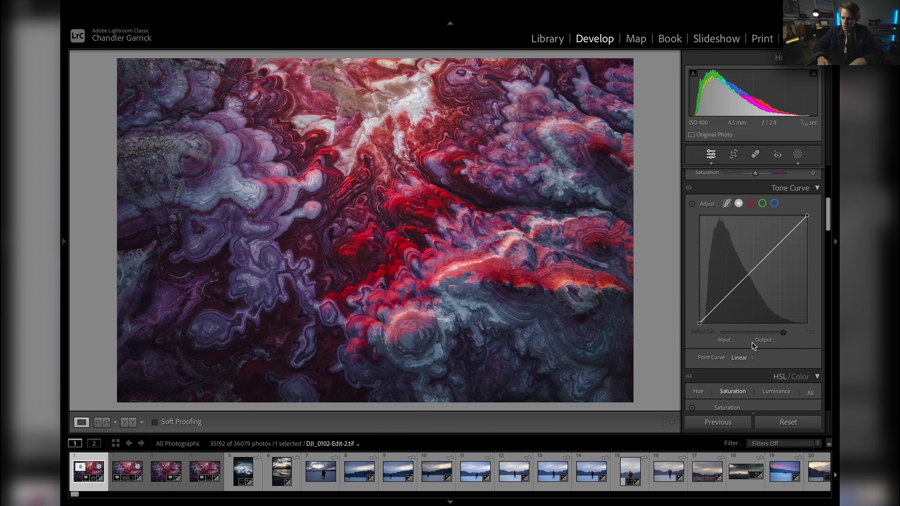
{"action": "left_click_drag", "start_coordinate": [701, 335], "coordinate": [700, 334]}
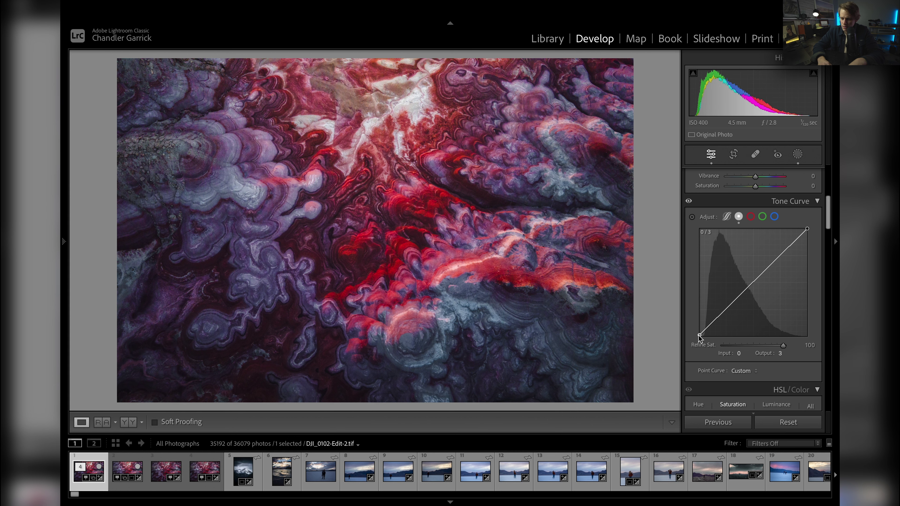
{"action": "left_click", "coordinate": [725, 310]}
{"action": "left_click_drag", "start_coordinate": [725, 313], "coordinate": [725, 317]}
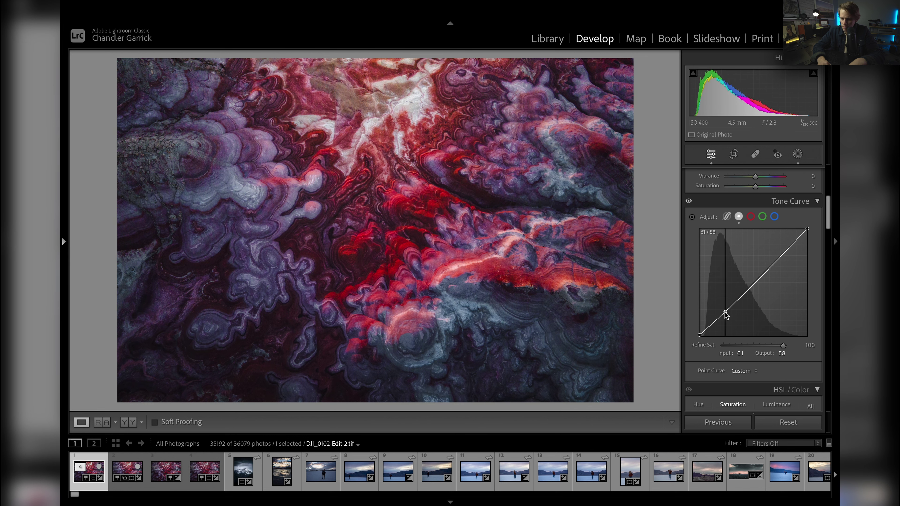
- Pull down the curve's upper tones with a highlight point and one at input 152, output 142, and compare before and after
{"action": "left_click_drag", "start_coordinate": [782, 257], "coordinate": [764, 279]}
{"action": "key", "text": "backslash"}
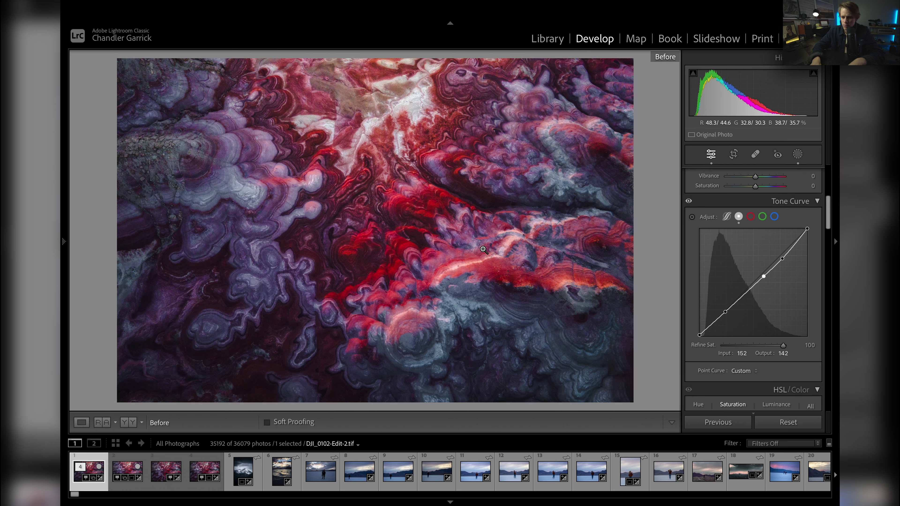
{"action": "key", "text": "backslash"}
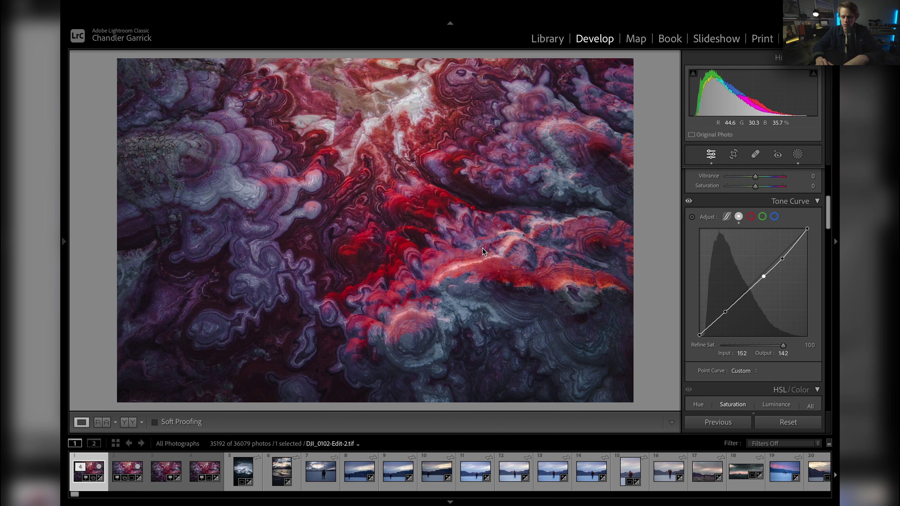